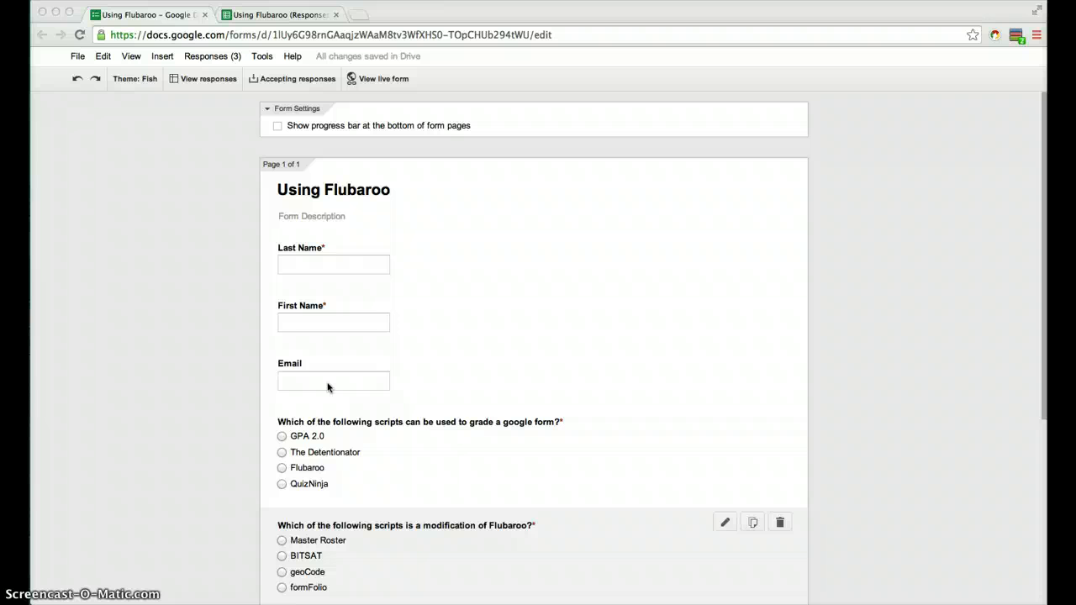
Step: Look over the questions of the Using Flubaroo form and open its live version
scroll(483, 433, "down", 3)
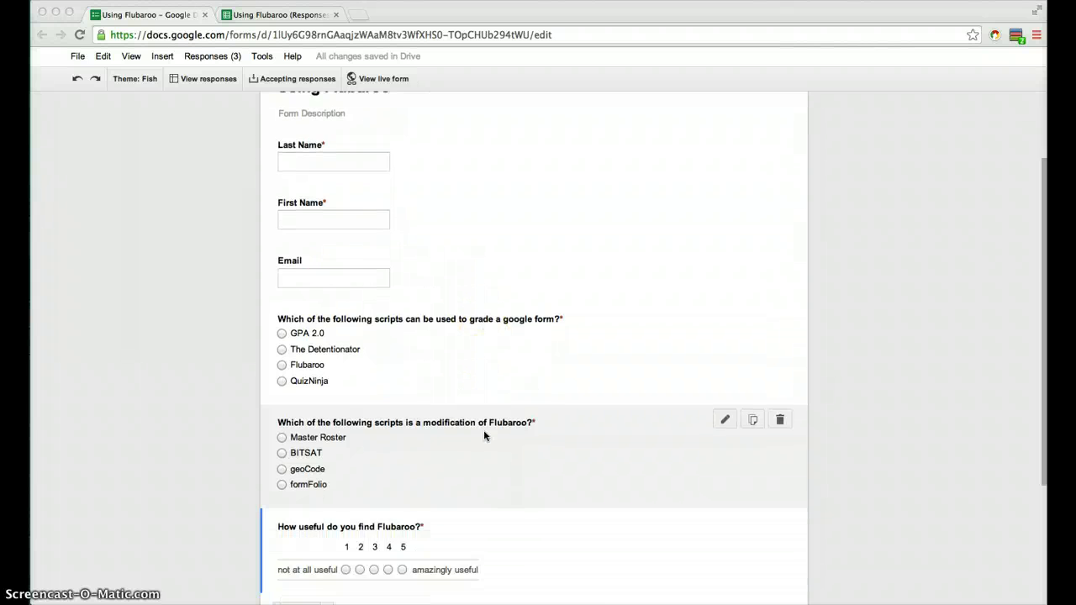
scroll(483, 436, "down", 5)
scroll(481, 429, "up", 8)
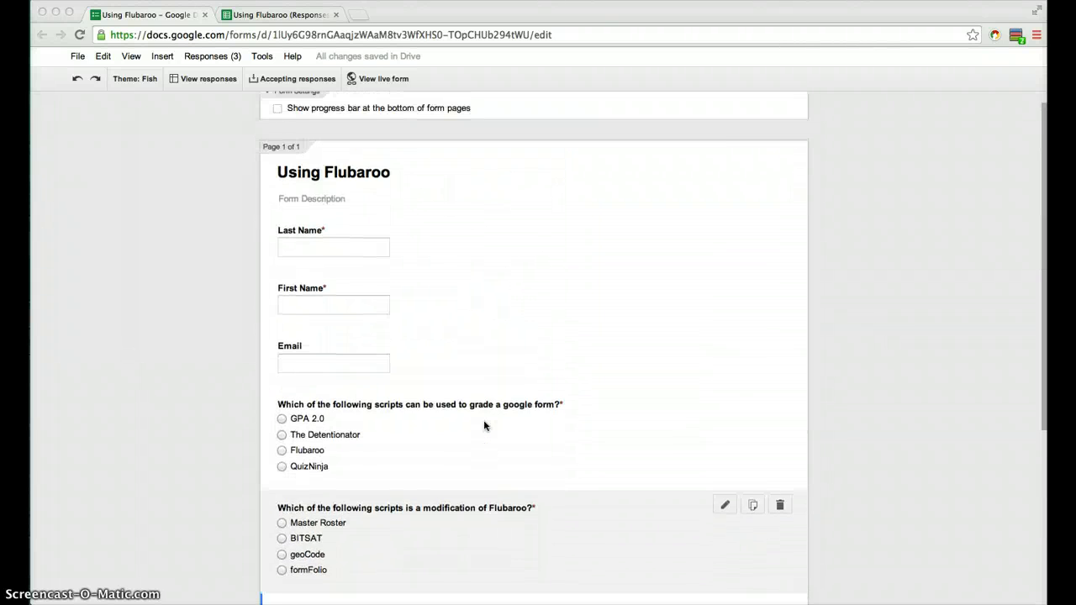
scroll(485, 426, "up", 1)
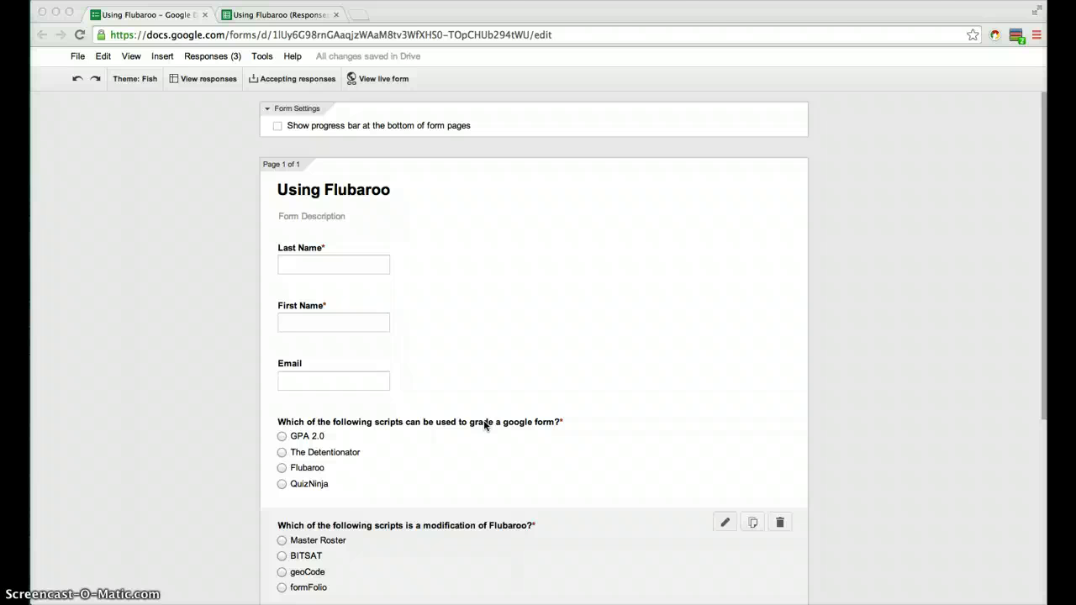
left_click(387, 79)
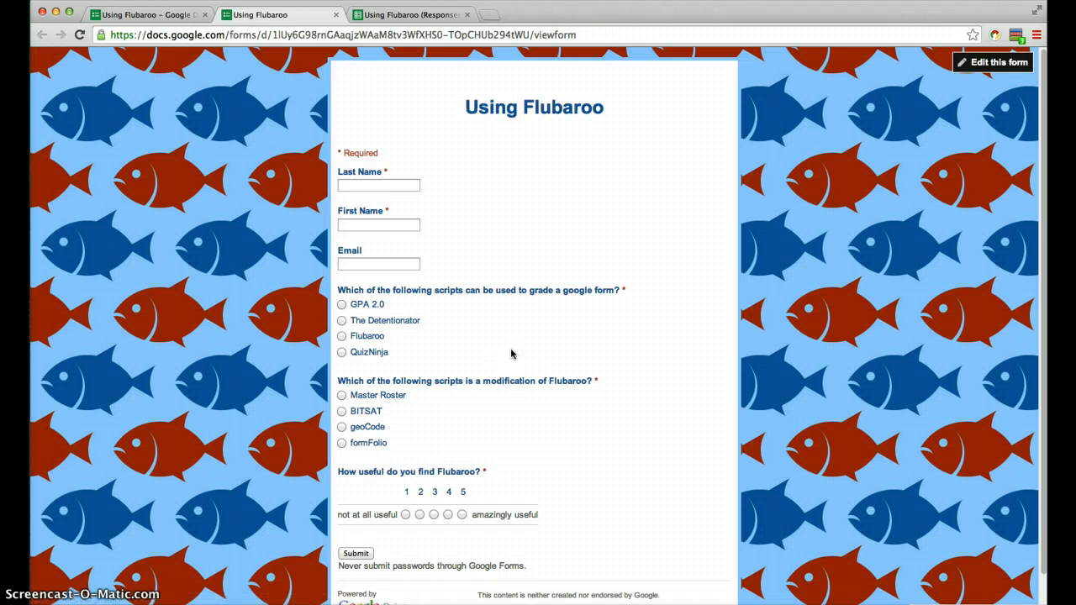
Step: Enter "Answer" as the last name and "Key" as the first name, leaving the email blank
left_click(380, 188)
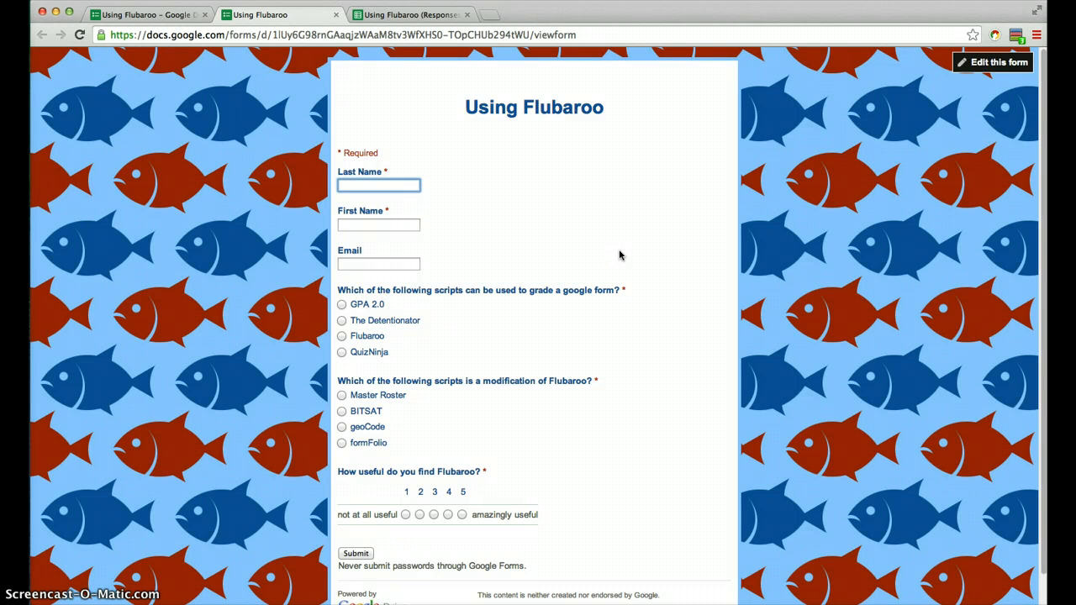
type("Answer")
key("Tab")
type("Key")
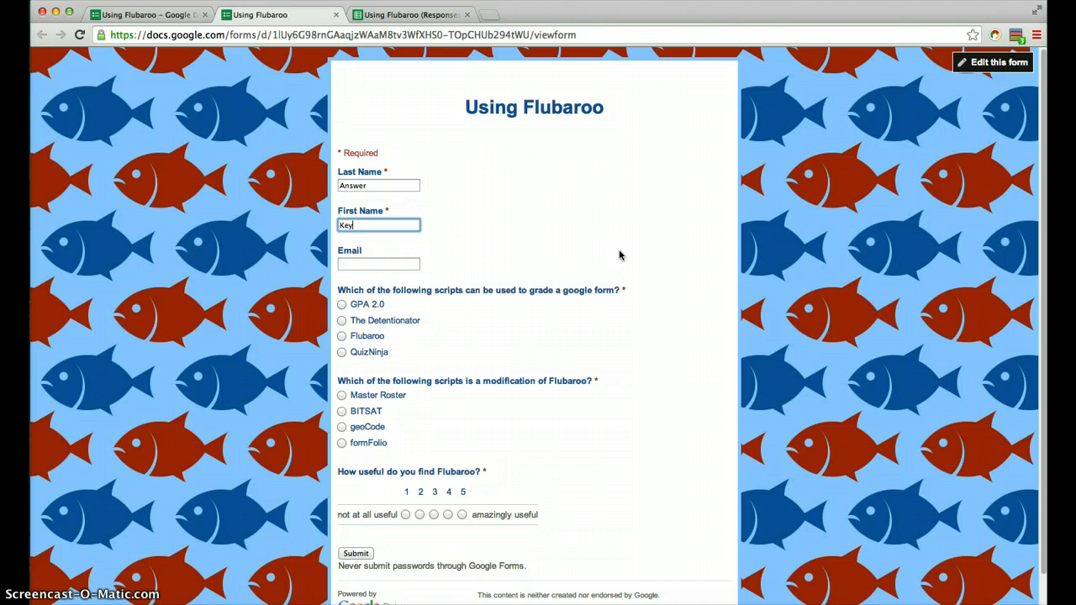
key("Tab")
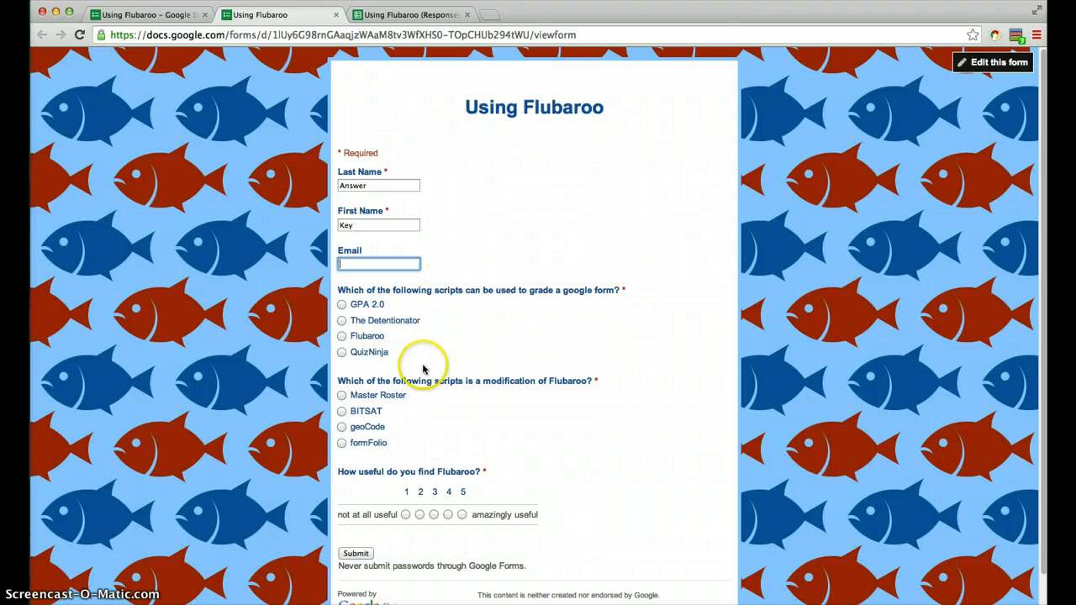
Step: Answer the questions with Flubaroo, BITSAT and a usefulness rating of 5, and submit the response
left_click(341, 336)
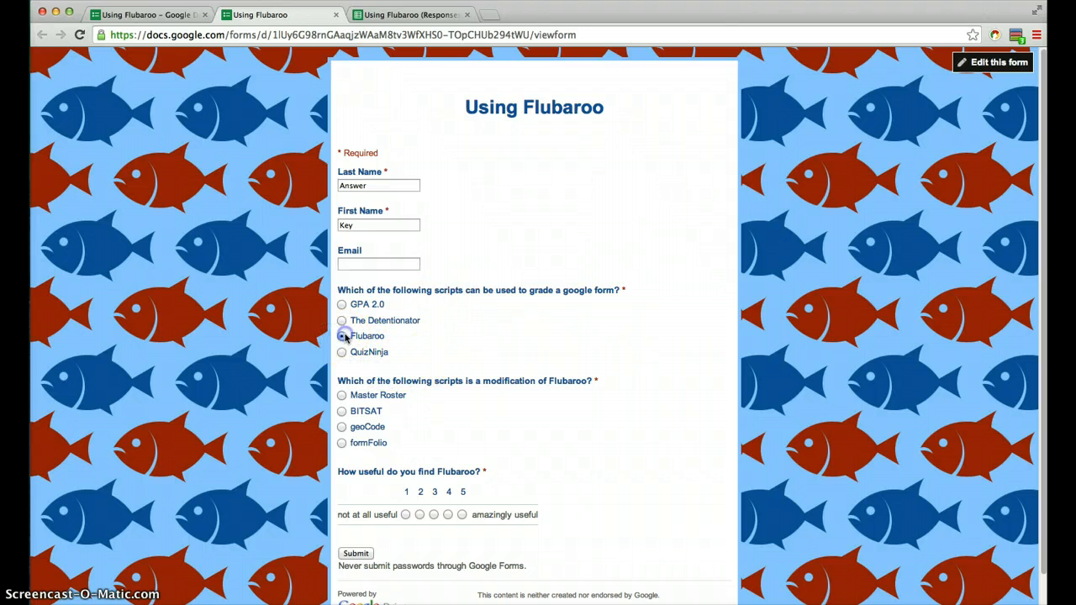
left_click(343, 411)
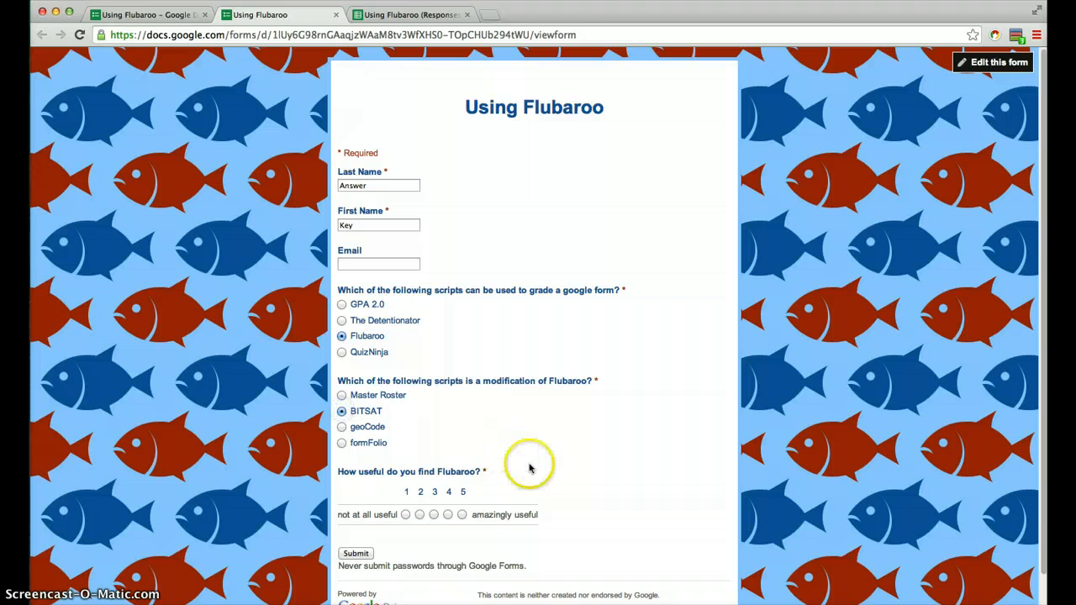
scroll(529, 463, "down", 2)
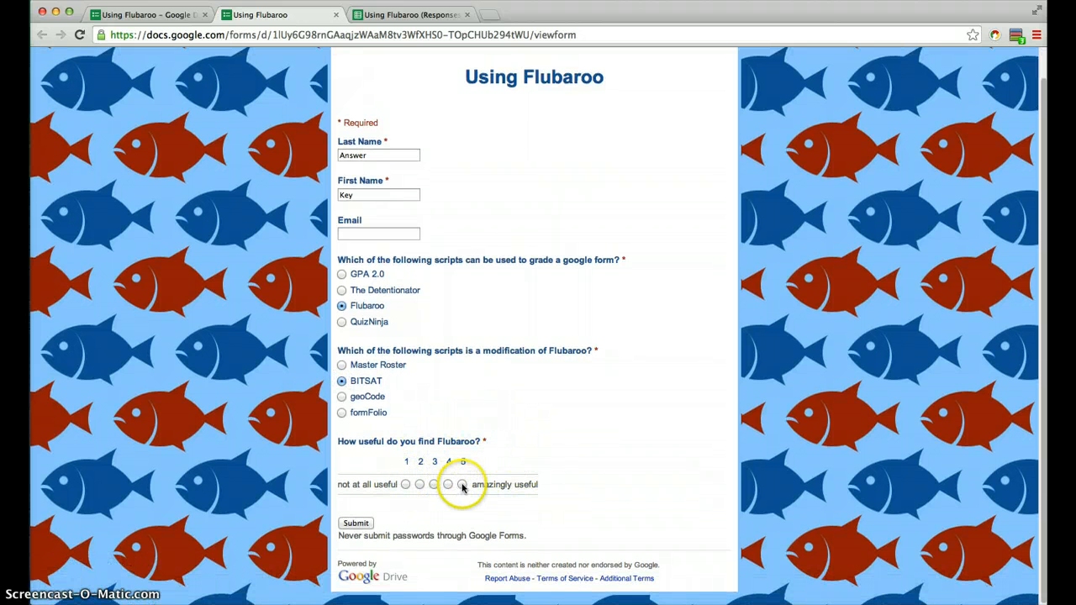
left_click(462, 484)
left_click(362, 525)
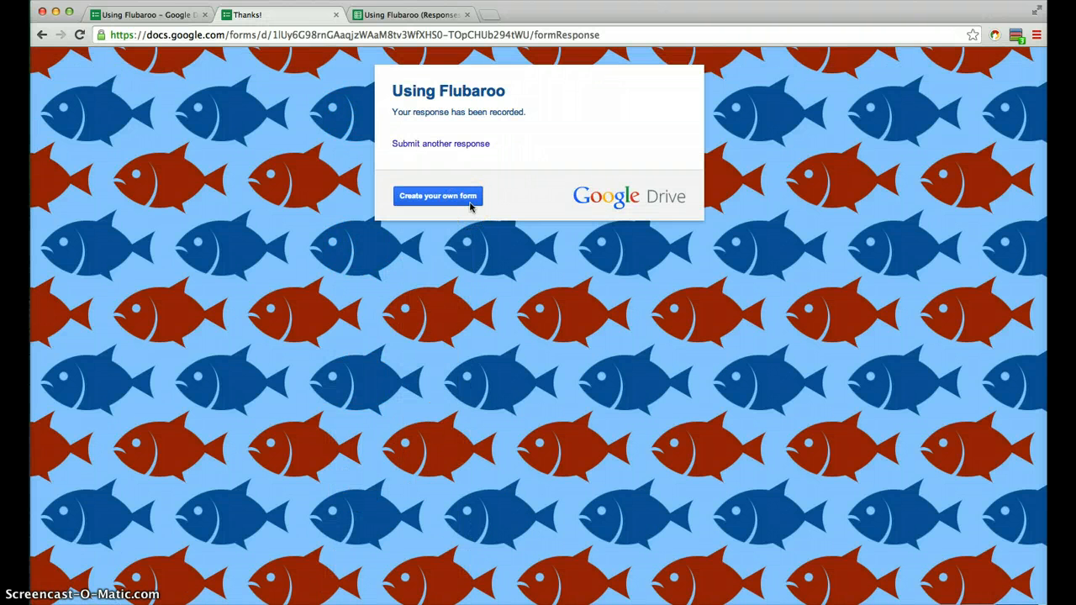
Step: Close the submission confirmation and the old responses page, and reopen the form's response spreadsheet from the form editor
left_click(337, 16)
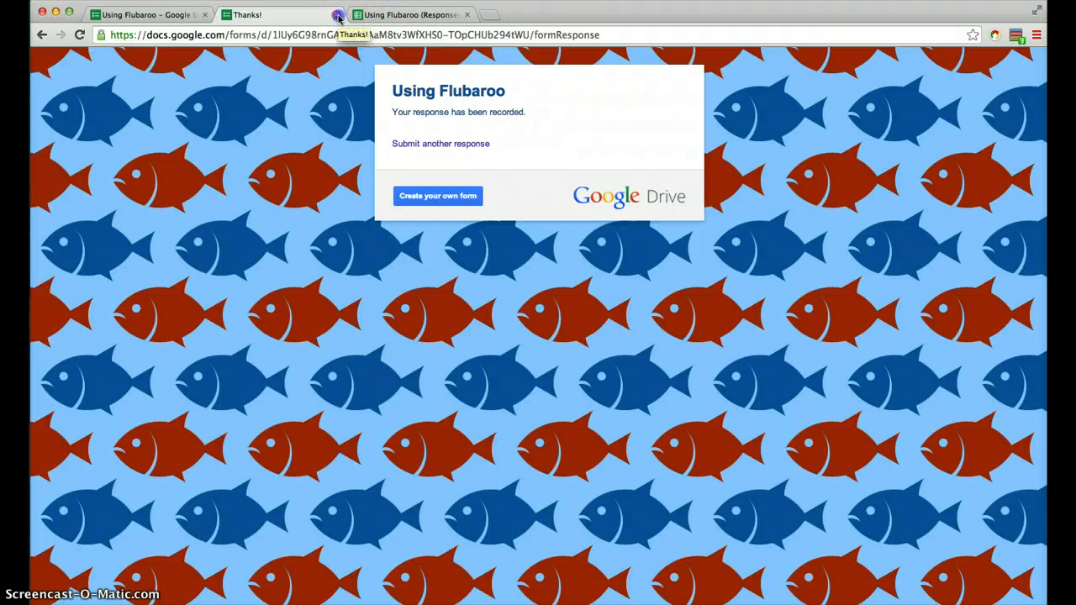
left_click(271, 18)
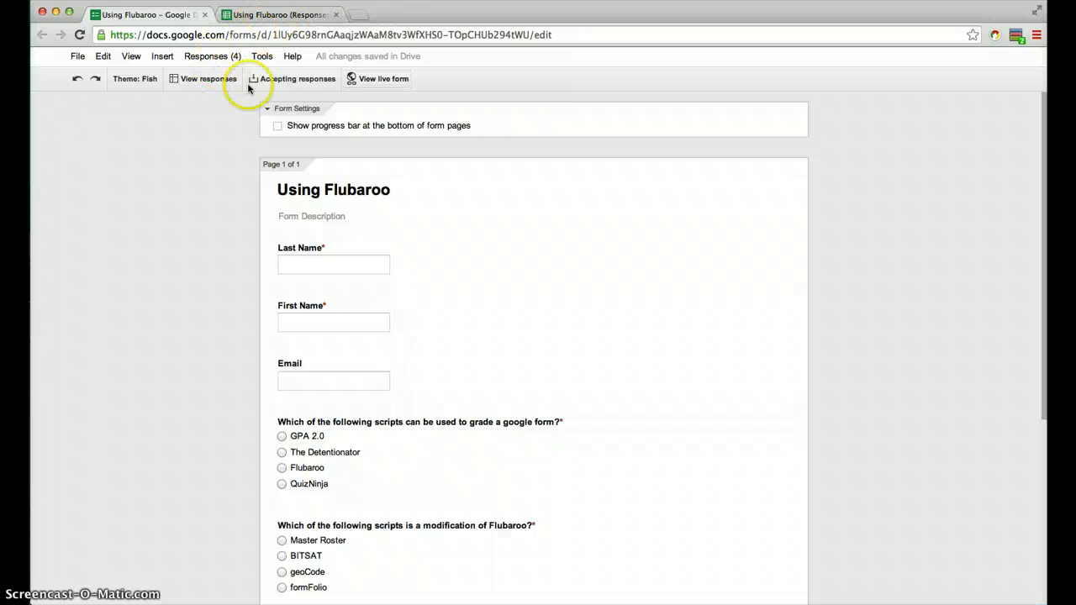
left_click(337, 16)
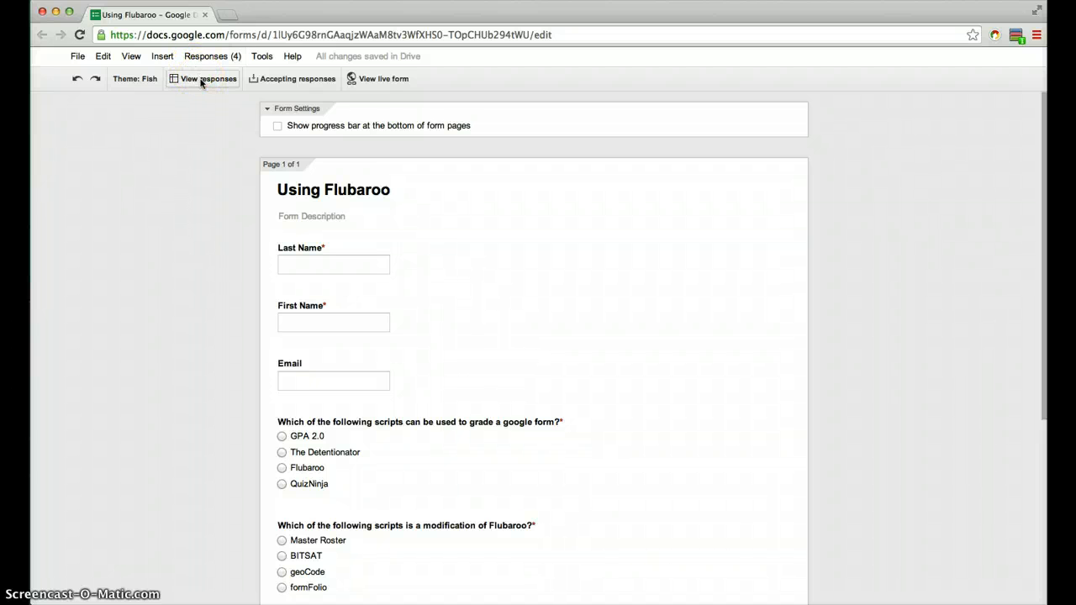
left_click(202, 79)
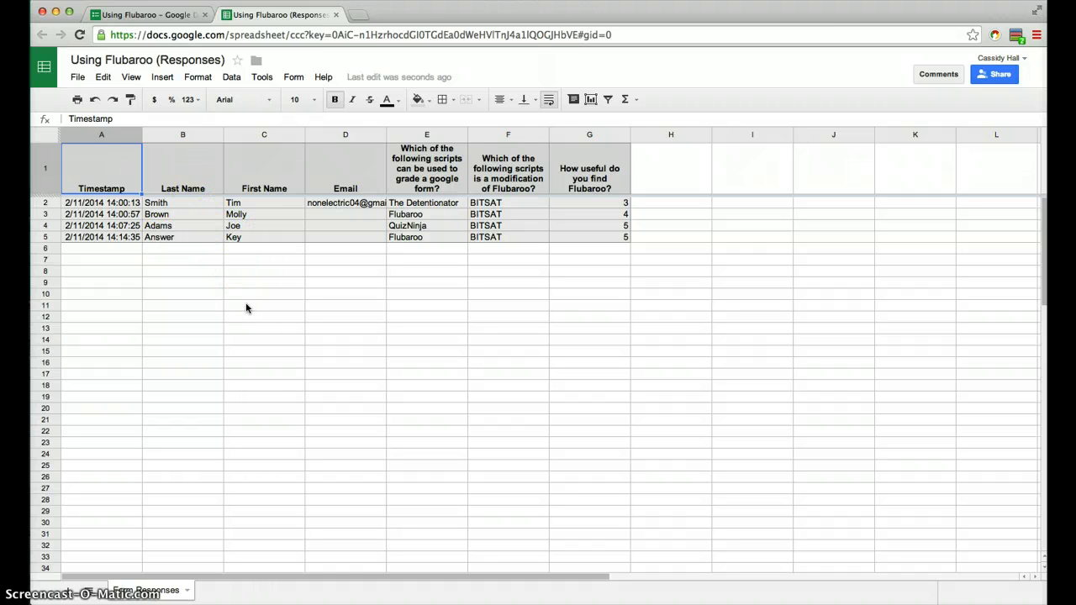
Step: Search the Script Gallery for "flubaroo" and install the Flubaroo script in the response spreadsheet
left_click(164, 78)
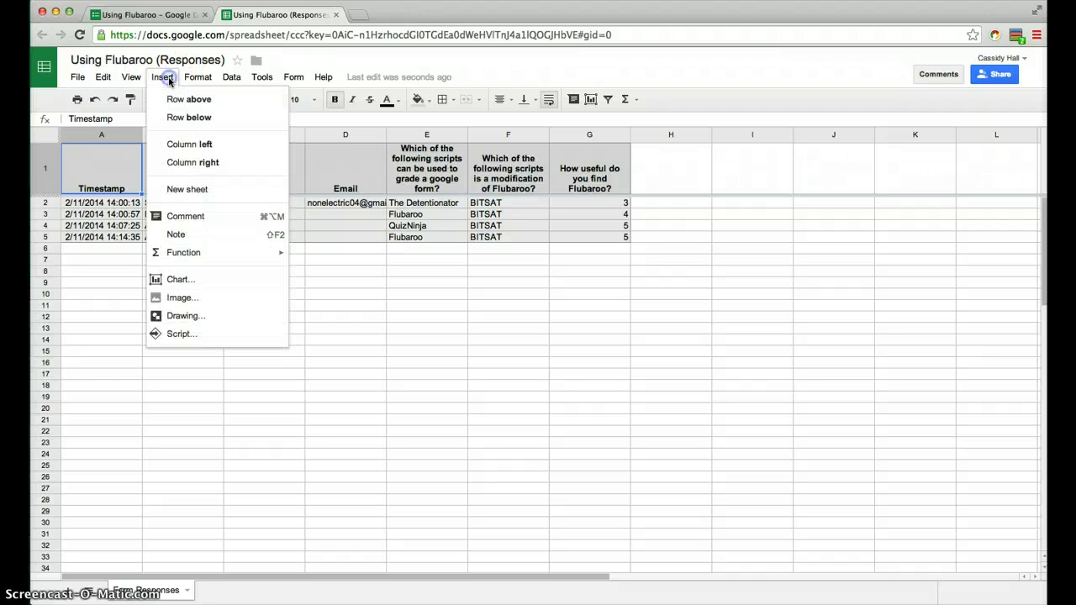
left_click(179, 333)
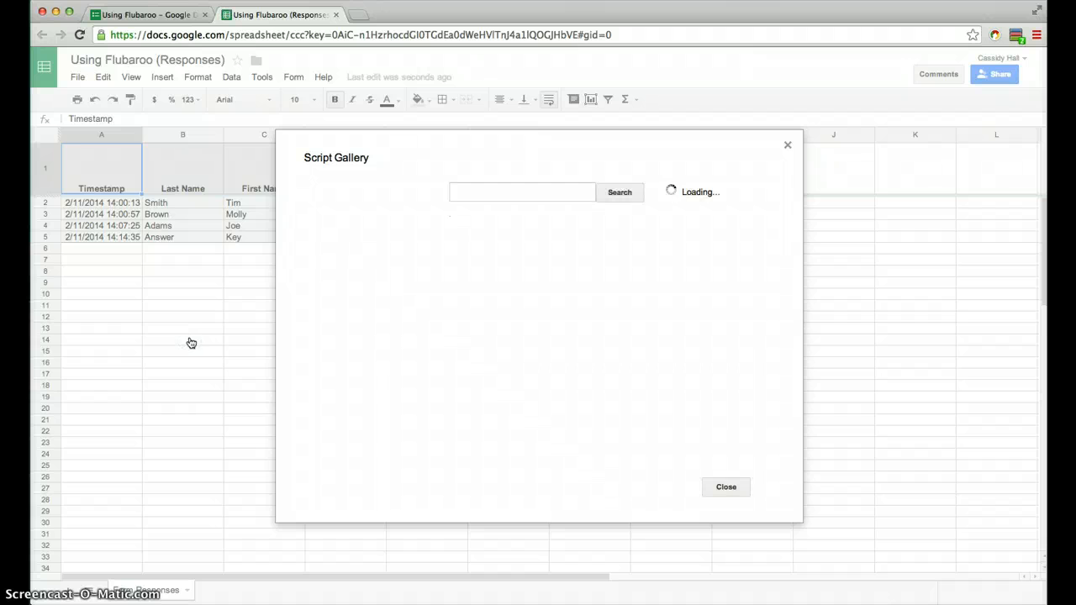
left_click(507, 196)
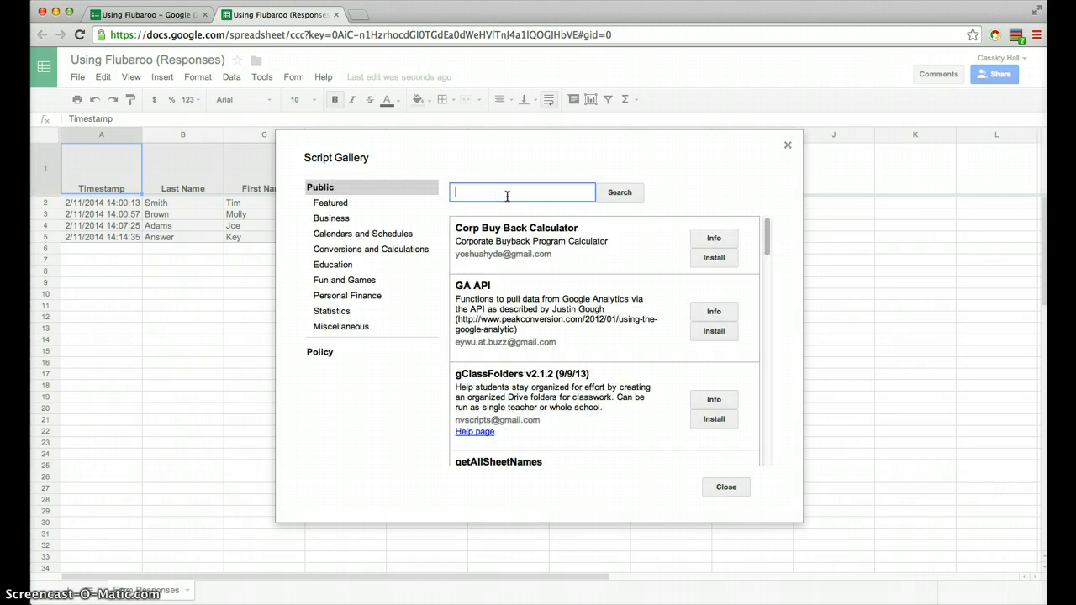
type("flubaroo")
key("Return")
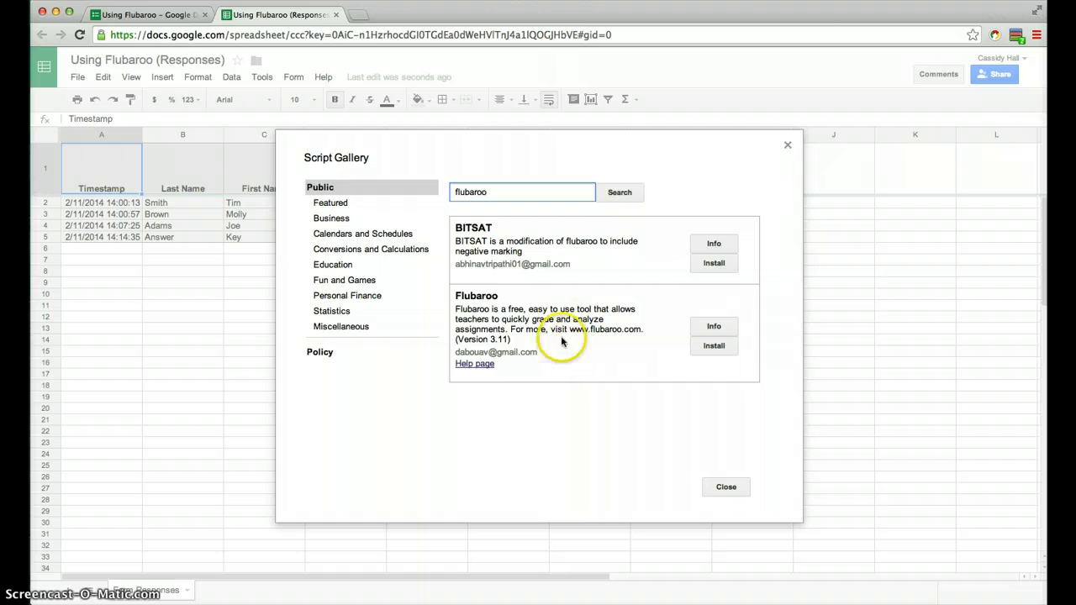
left_click(713, 346)
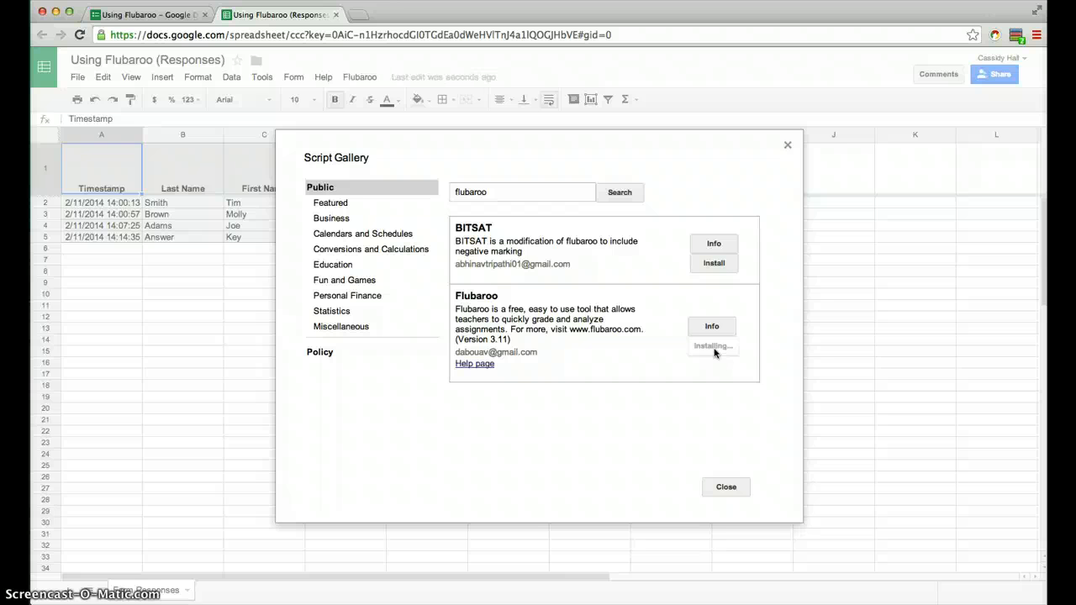
Step: Authorize Flubaroo's requested account permissions and close the Script Gallery
left_click(559, 370)
left_click(495, 367)
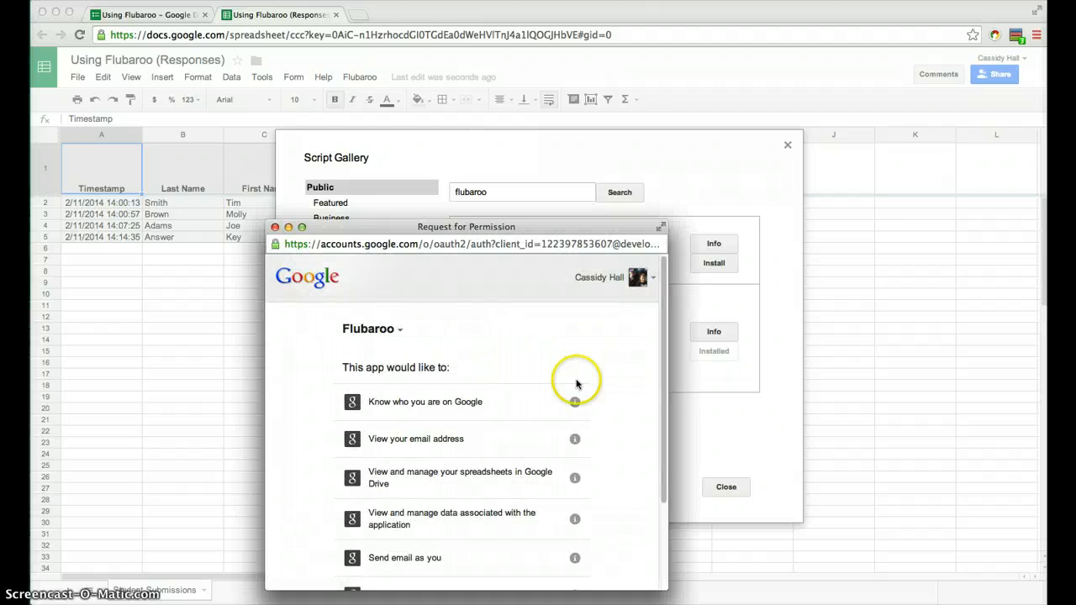
scroll(577, 384, "down", 3)
left_click(569, 558)
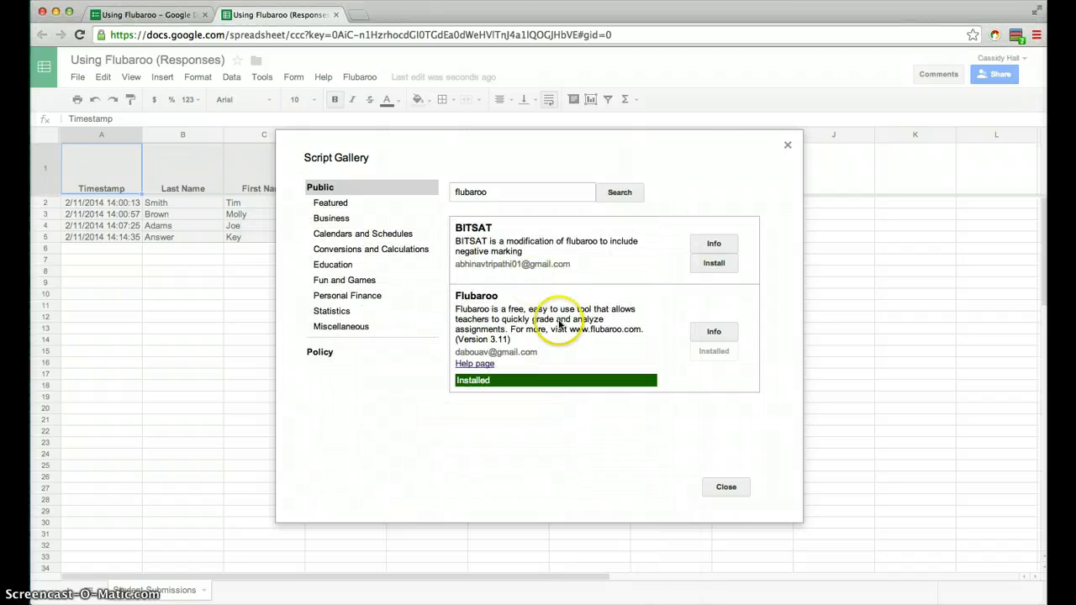
left_click(730, 489)
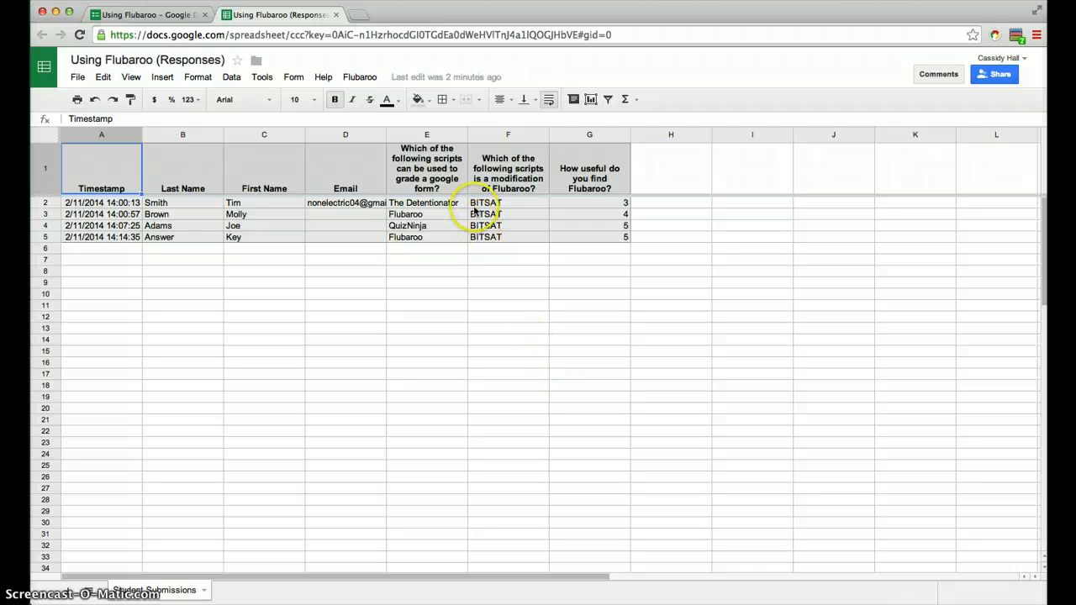
Step: Start grading the assignment with Flubaroo, set "How useful do you find Flubaroo?" to Skip Grading, and continue to the second grading step
left_click(368, 82)
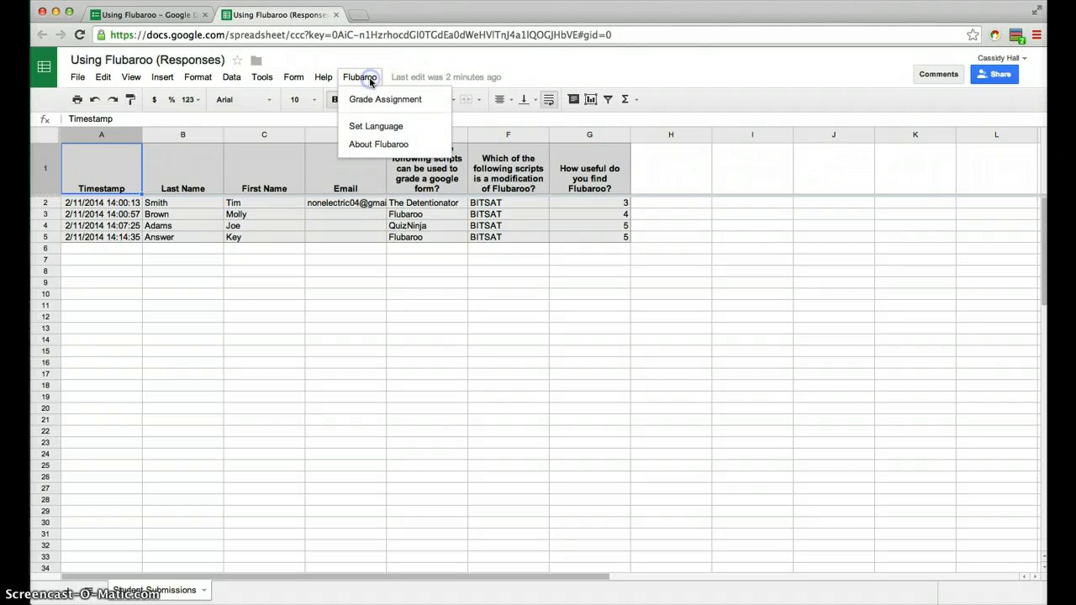
left_click(375, 103)
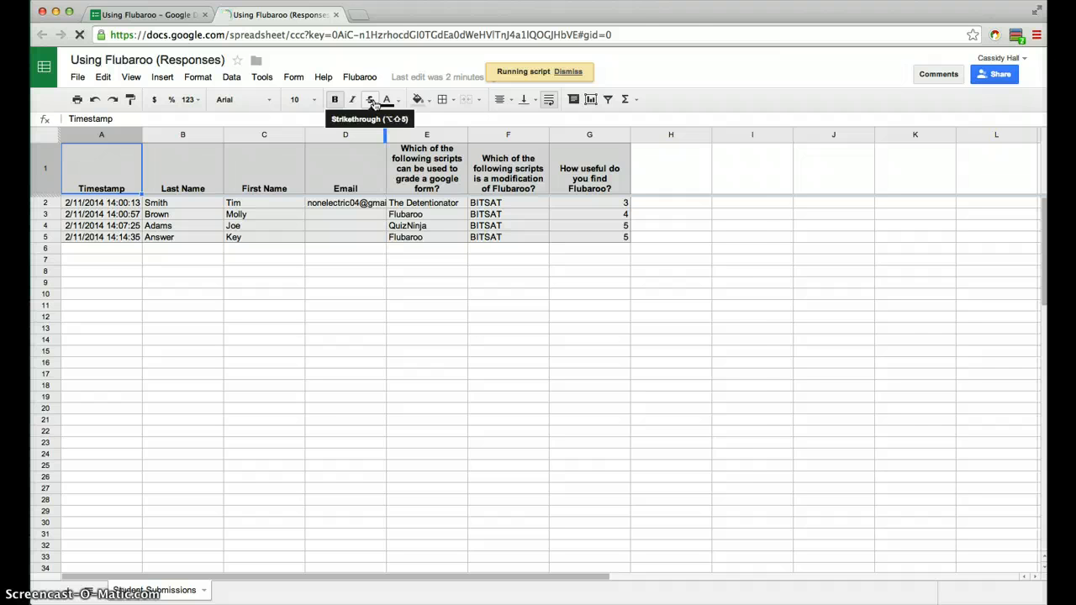
left_click(556, 377)
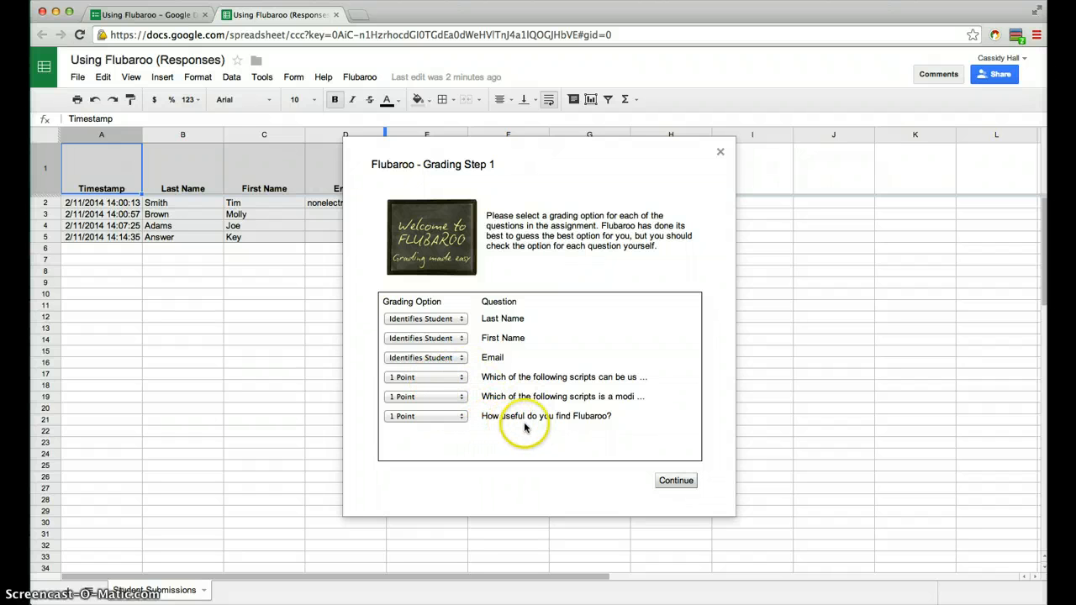
left_click(461, 417)
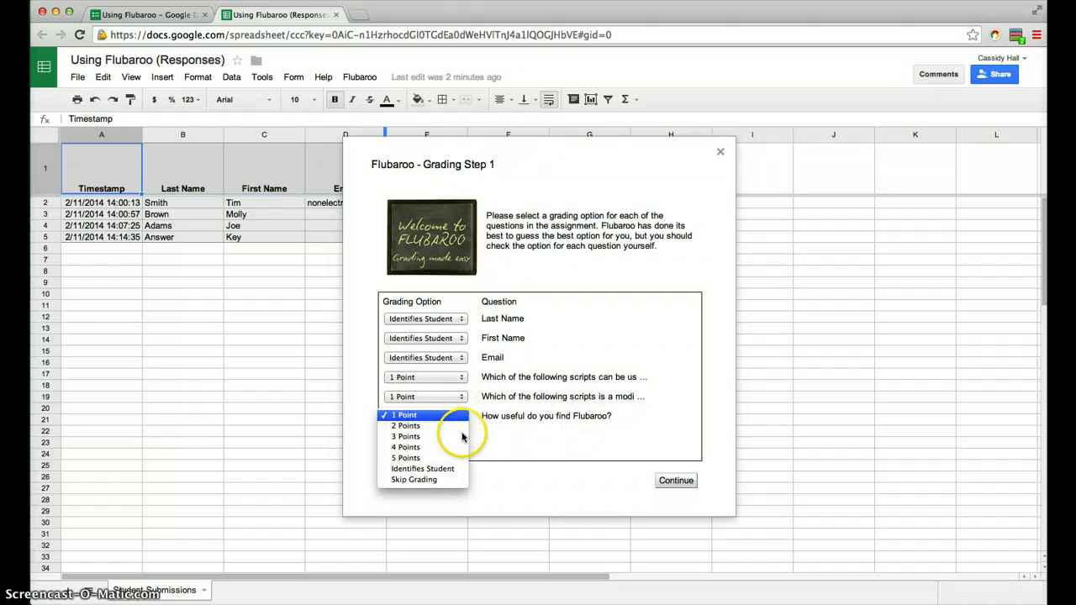
left_click(461, 480)
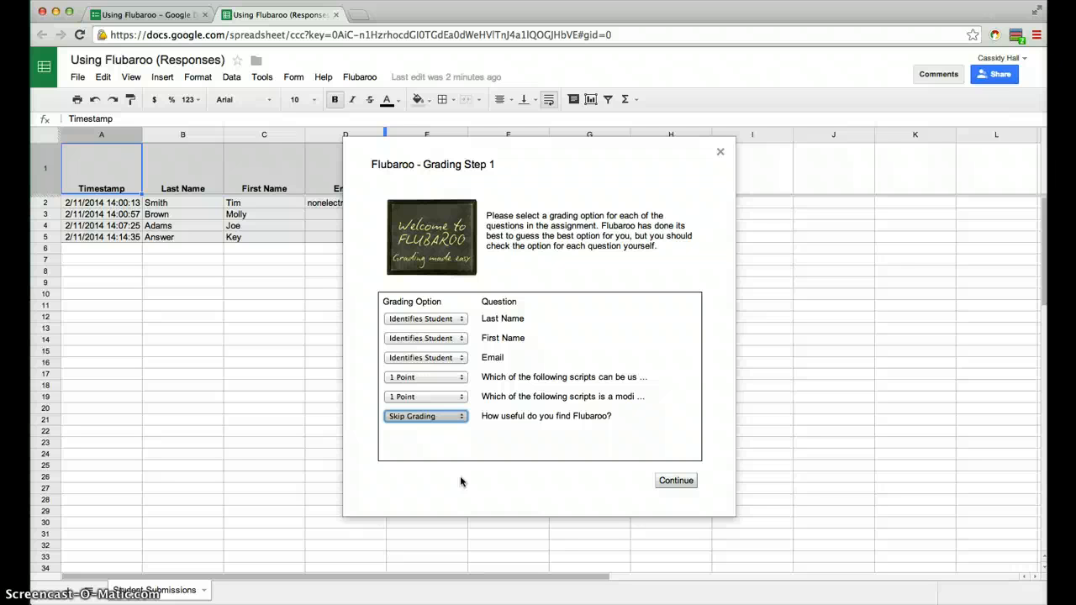
left_click(676, 480)
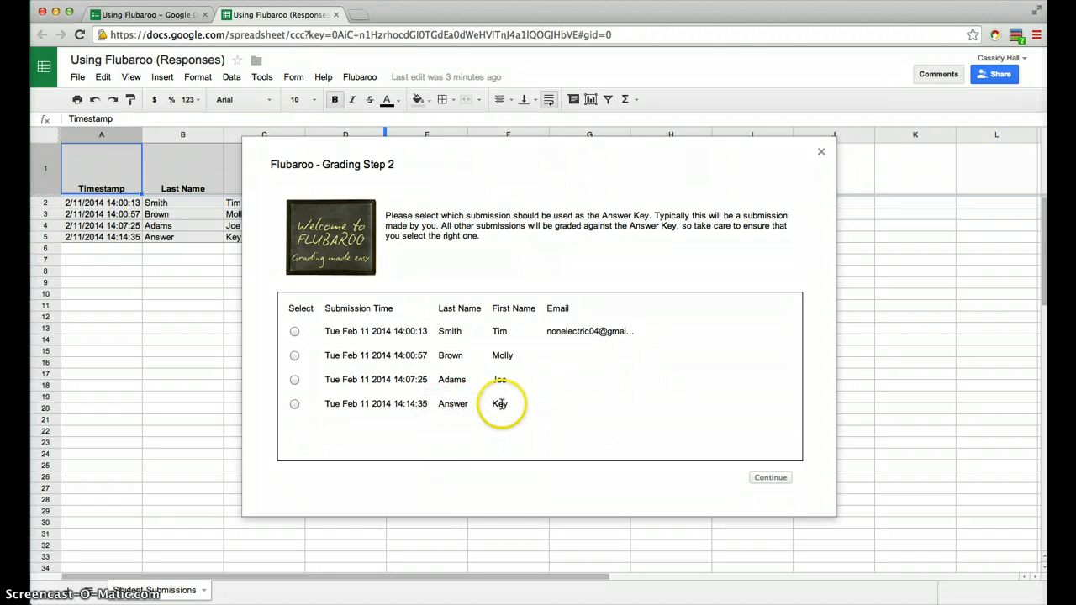
Step: Use the "Answer Key" submission as the answer key, grade the assignment, and dismiss the completion message
left_click(294, 404)
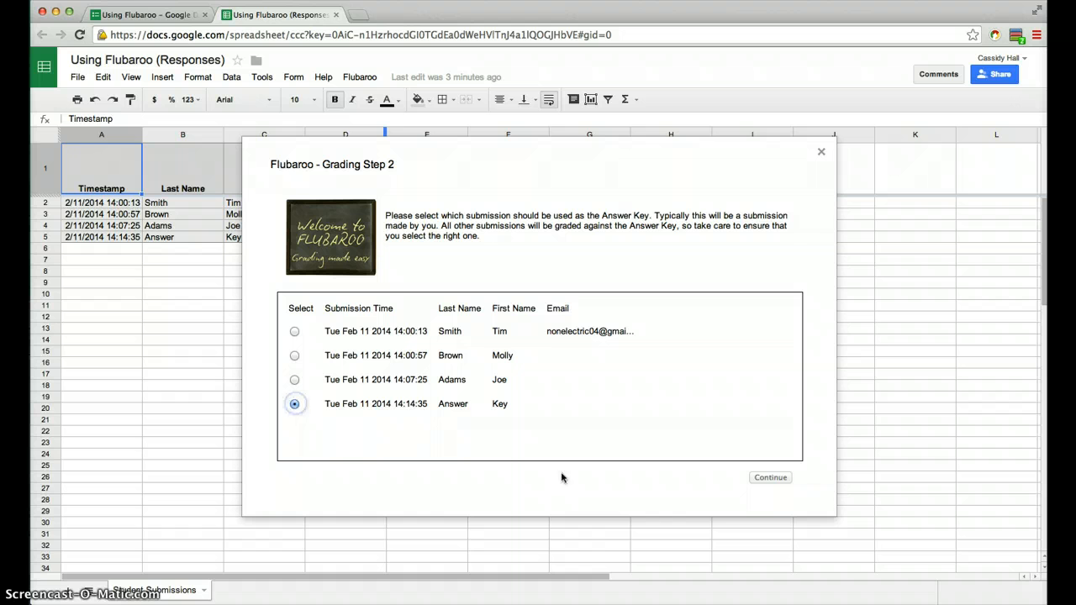
left_click(771, 478)
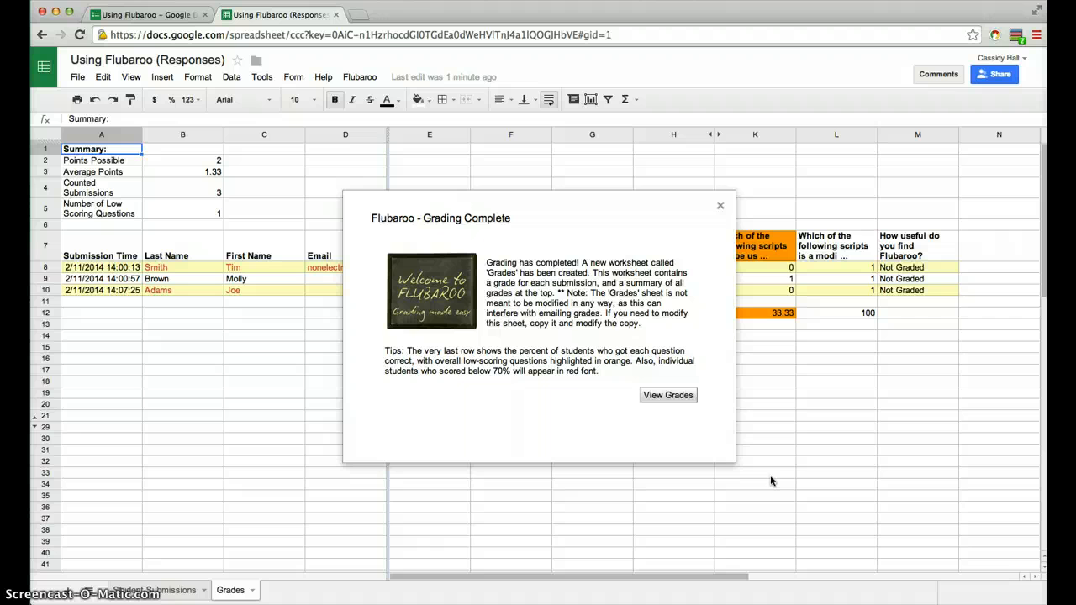
left_click(720, 205)
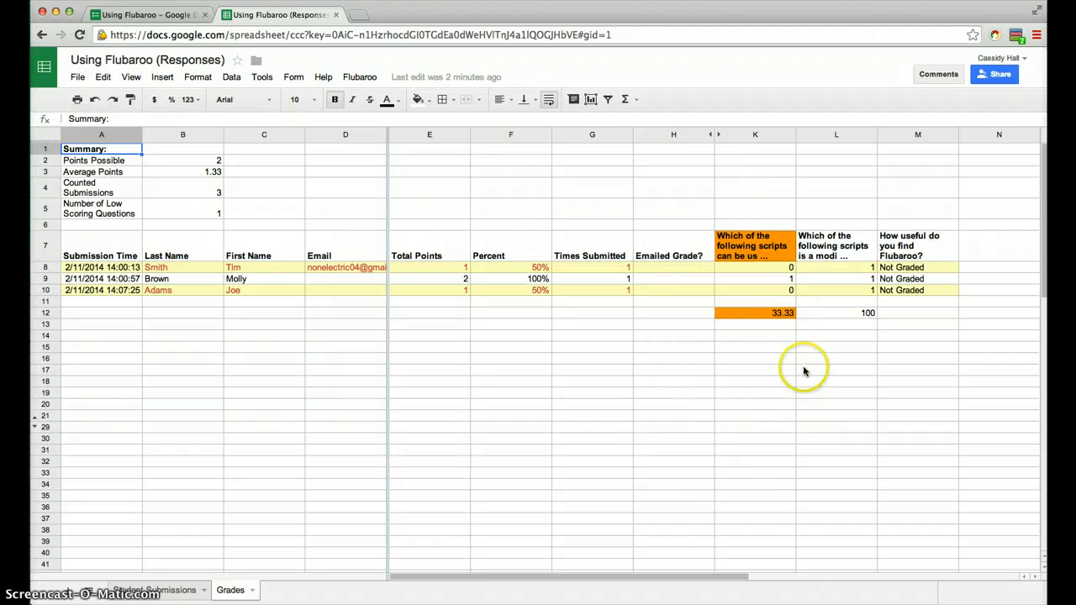
Step: Examine the percent-correct figures for both graded questions and the first student's email in the Grades sheet
left_click(862, 316)
left_click(780, 312)
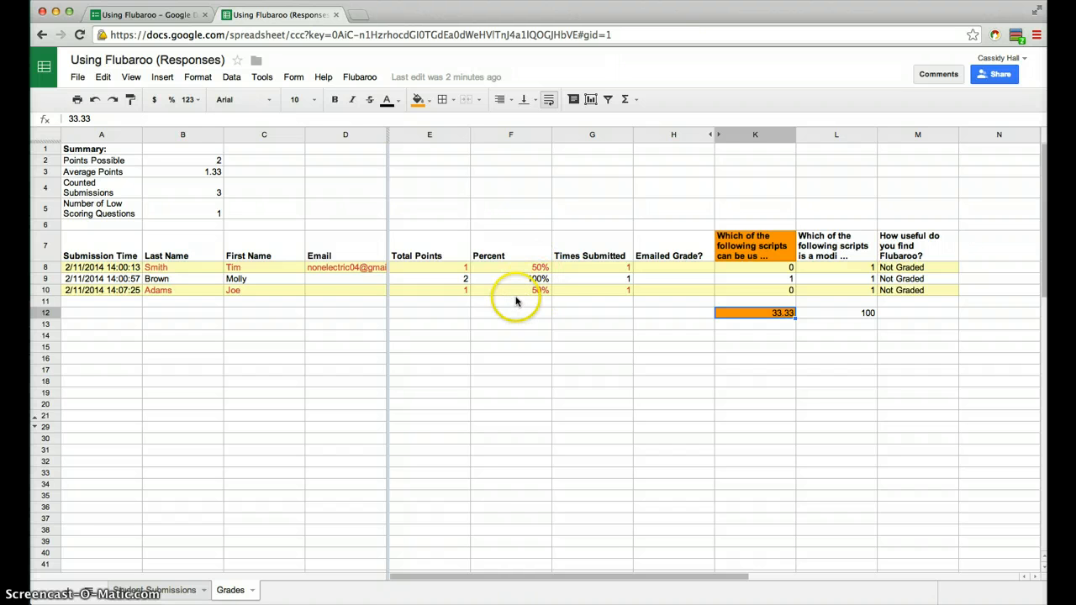
left_click(333, 271)
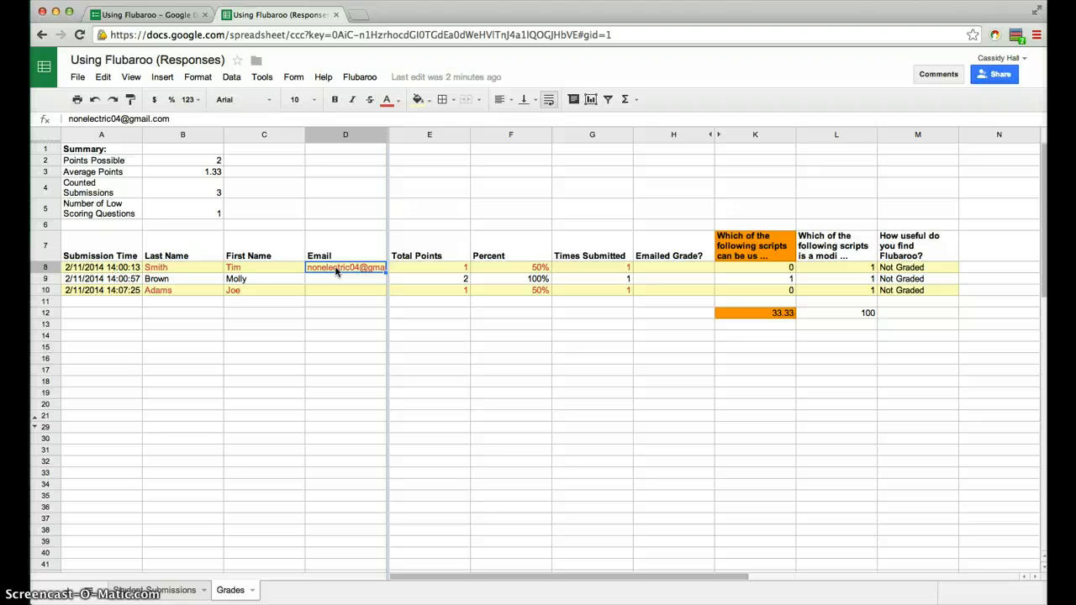
Step: Email the grades with Flubaroo, including the list of questions and scores and the answer key without a message, and dismiss the notification
left_click(364, 79)
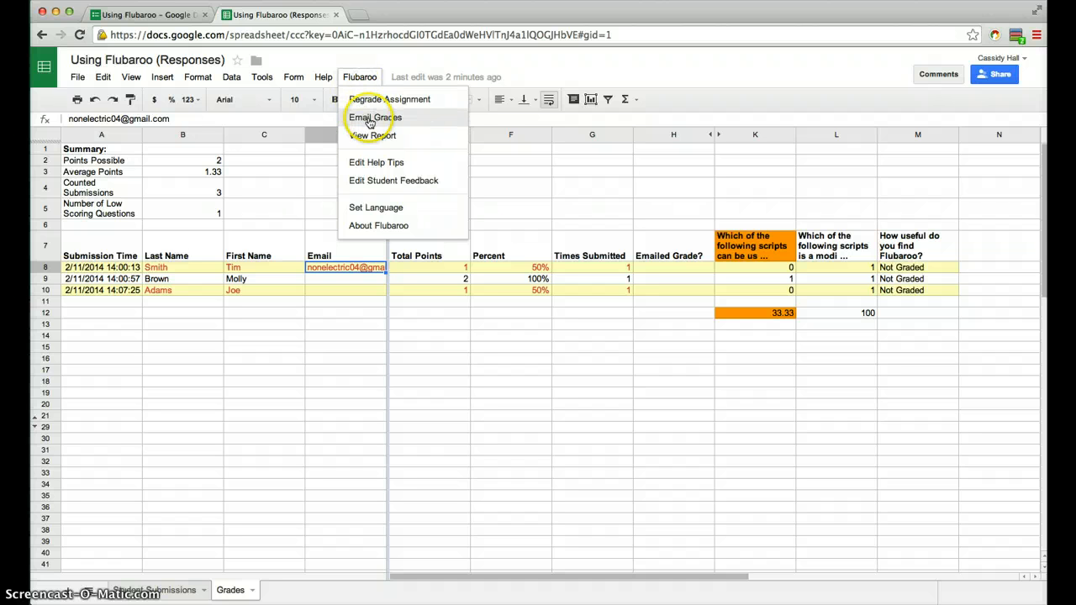
left_click(370, 118)
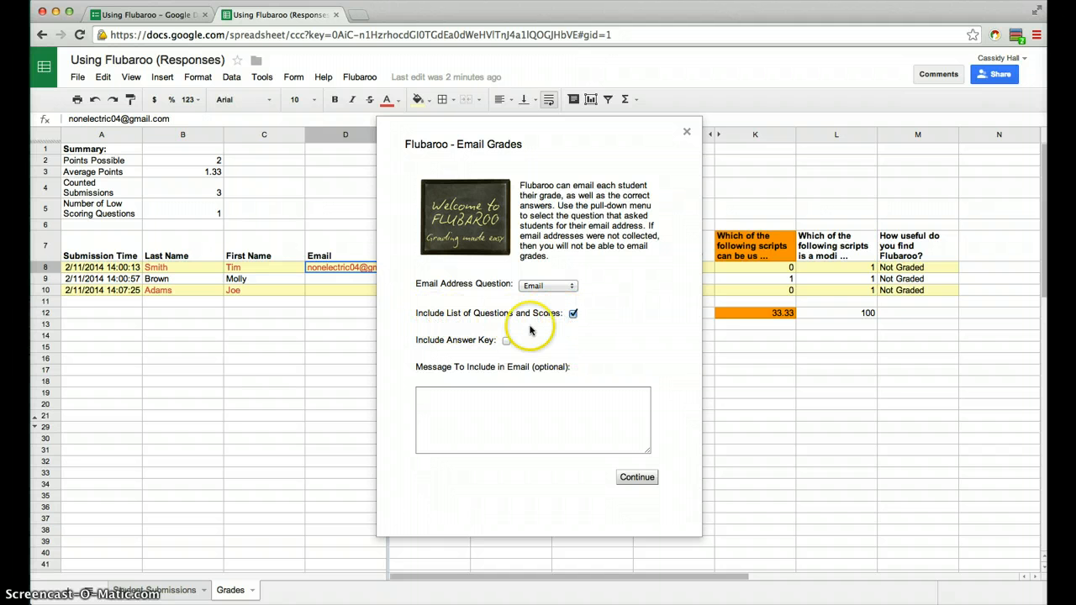
left_click(506, 340)
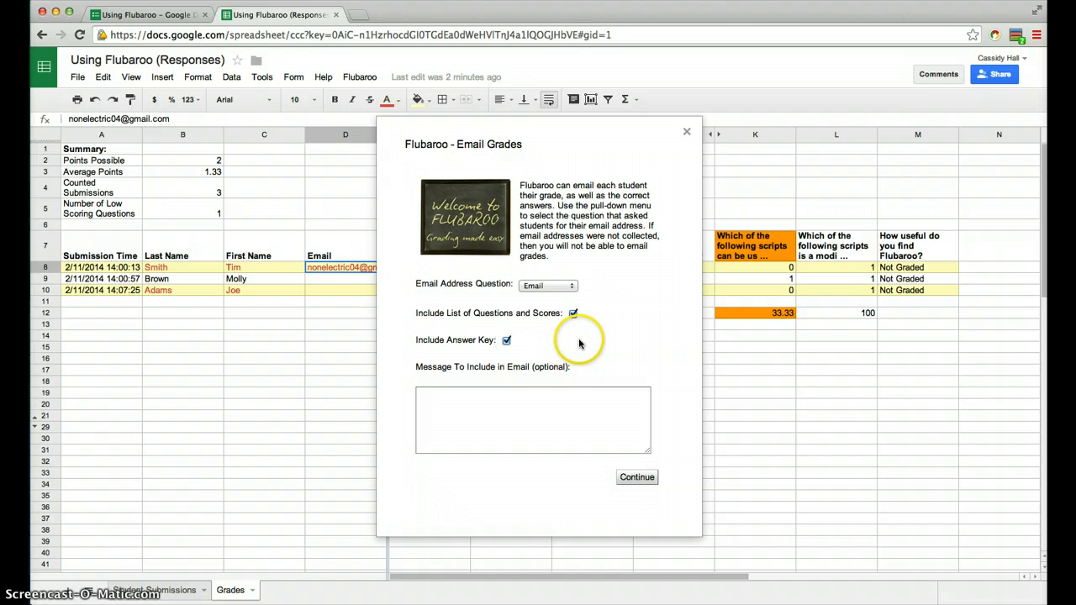
left_click(514, 406)
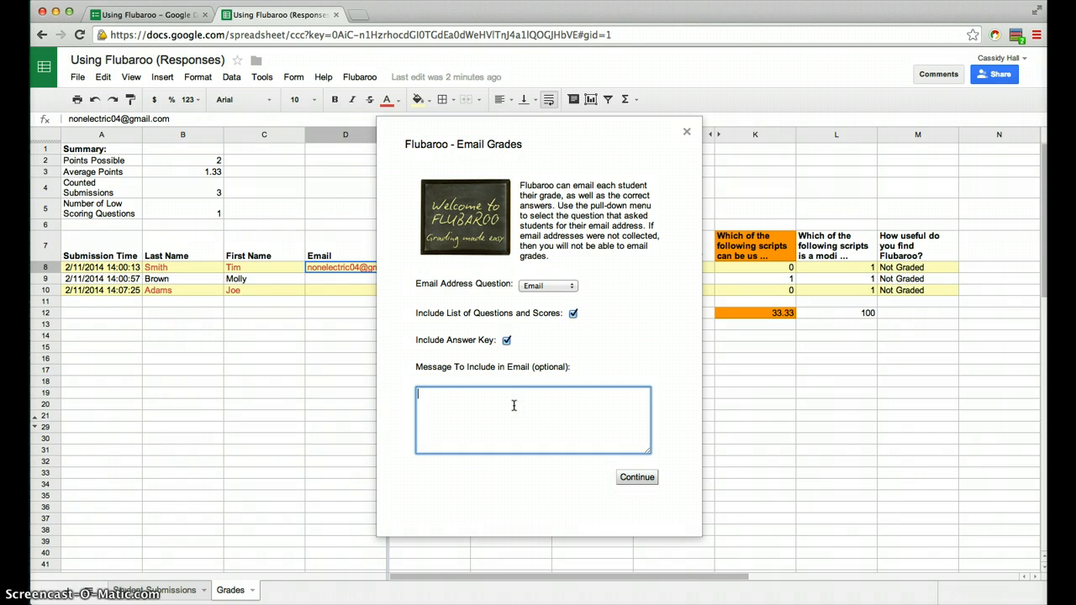
left_click(634, 481)
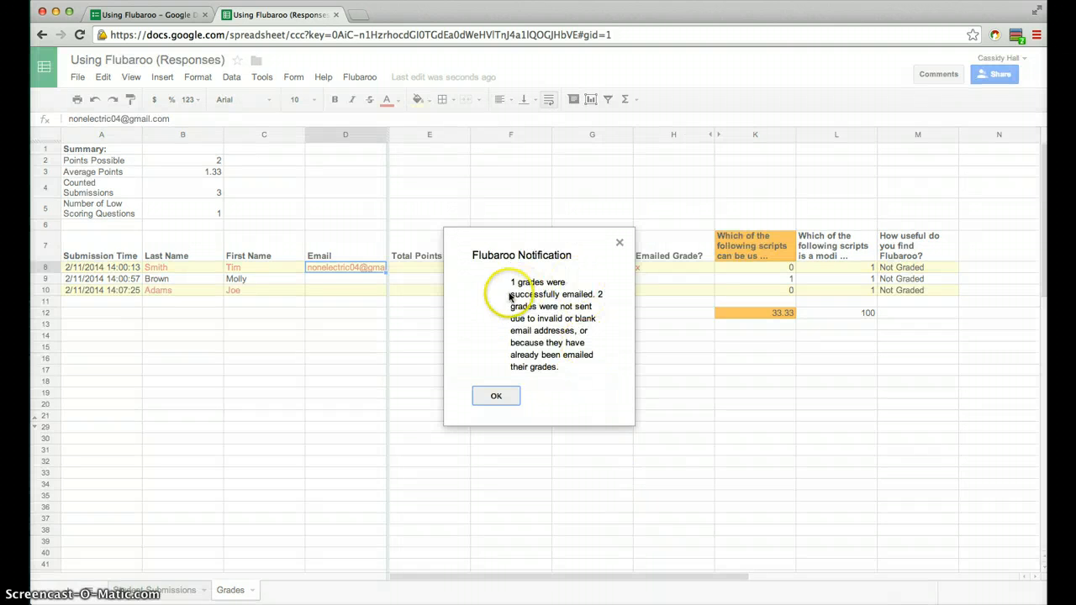
left_click(504, 397)
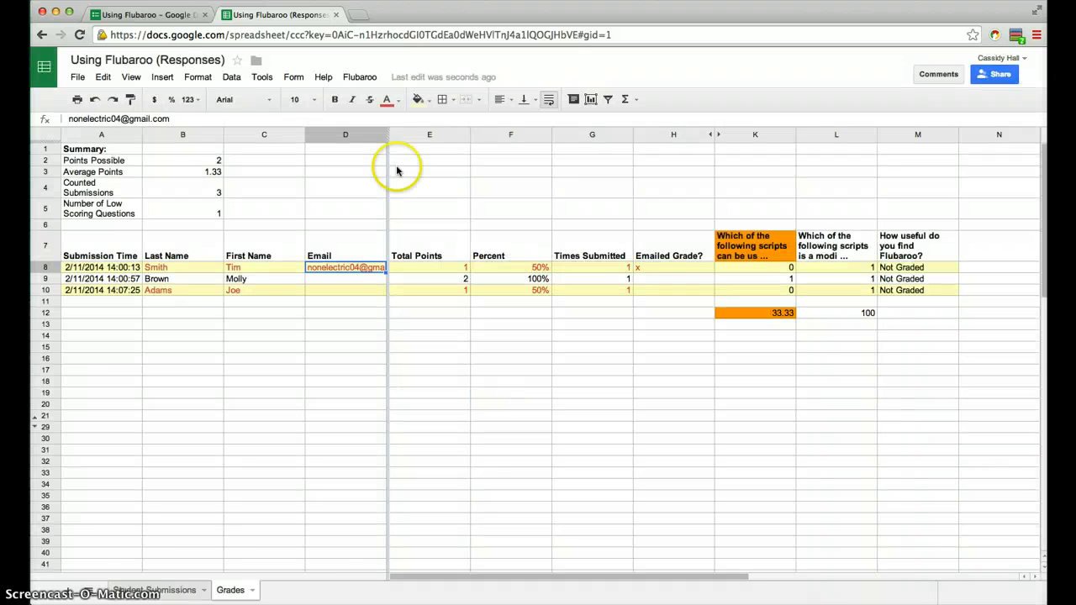
Step: Open Gmail in a new tab and examine the score and per-question feedback in the "Here is your grade for 'Using Flubaroo (Responses)'" email
left_click(359, 15)
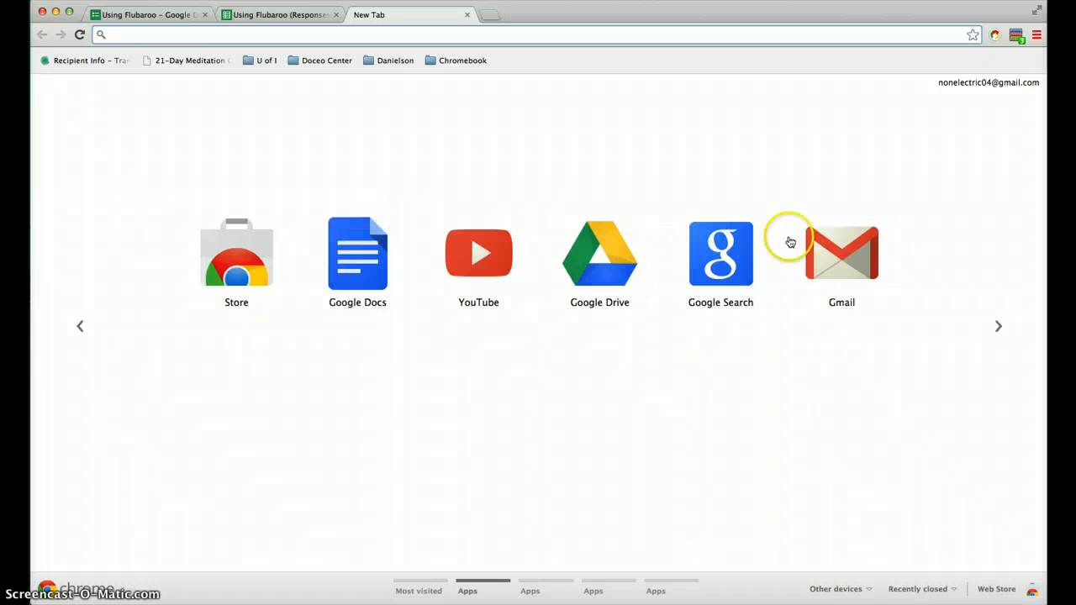
left_click(857, 252)
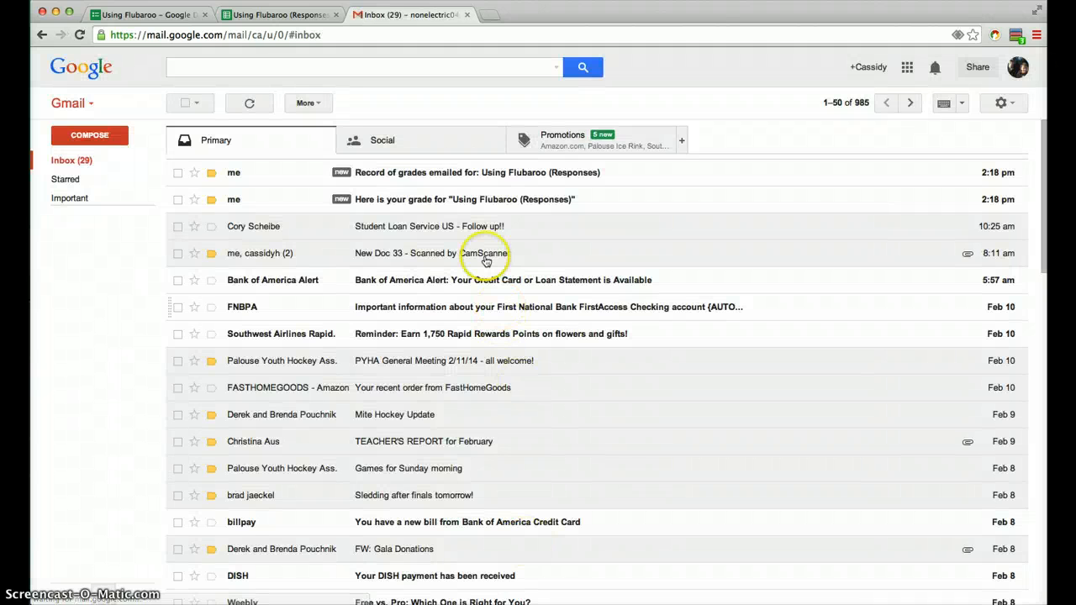
left_click(419, 204)
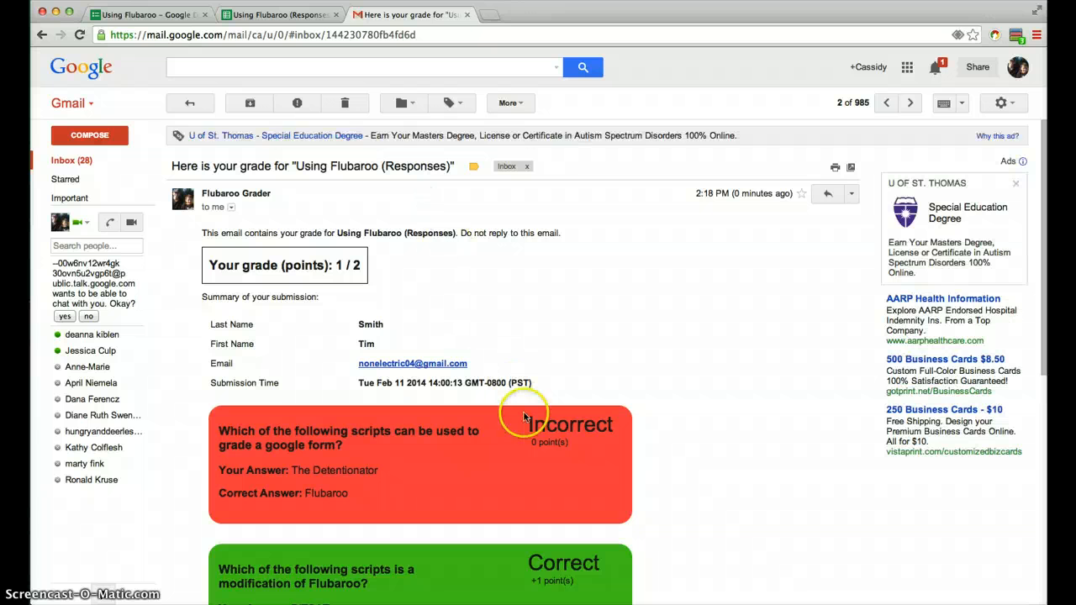
scroll(618, 427, "down", 3)
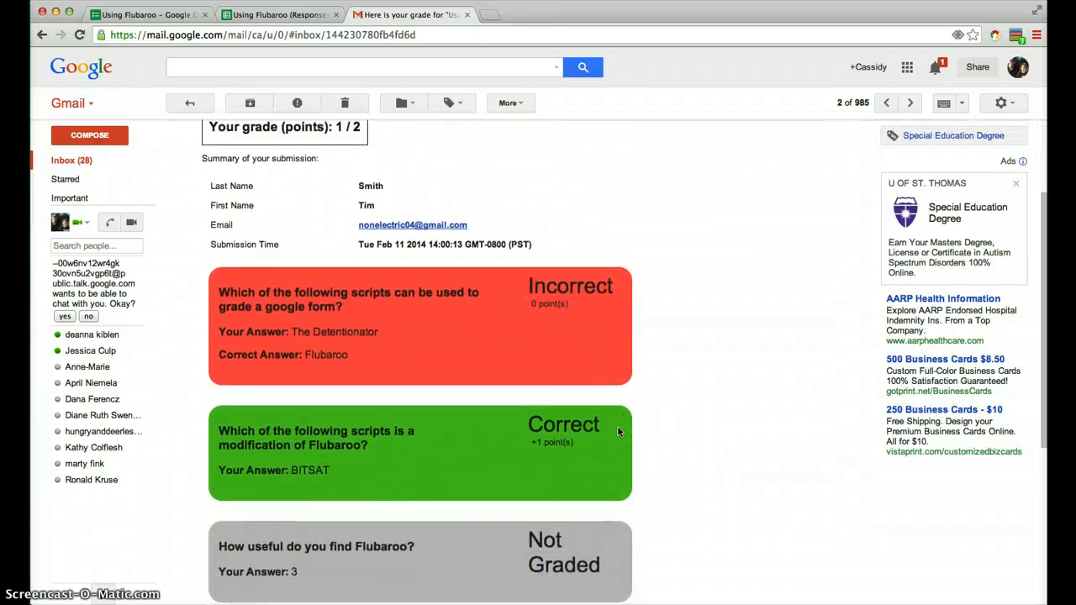
scroll(617, 431, "up", 3)
scroll(617, 432, "down", 1)
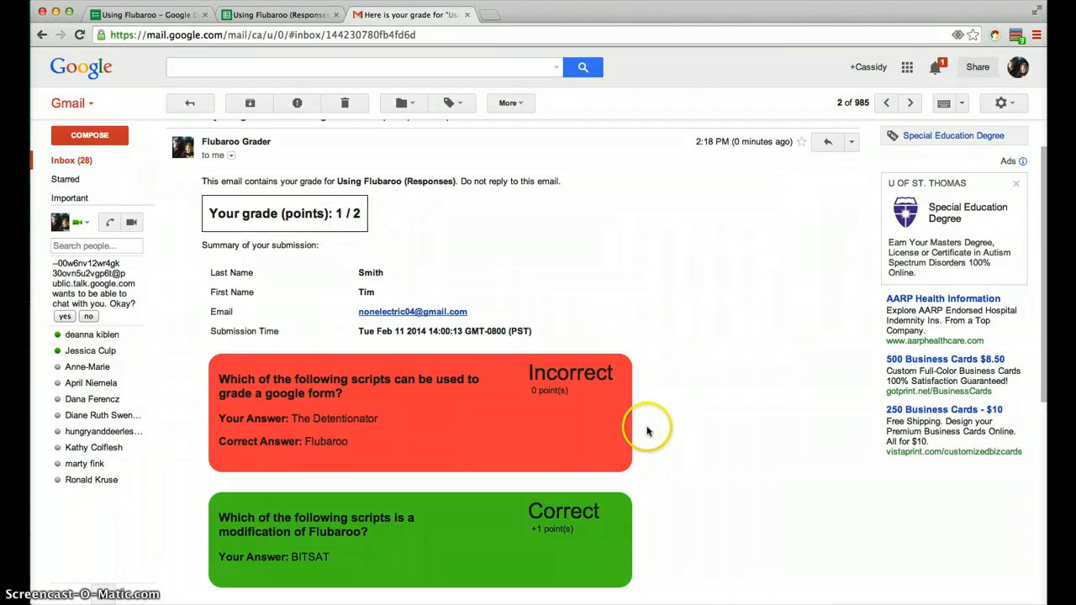
scroll(646, 430, "down", 5)
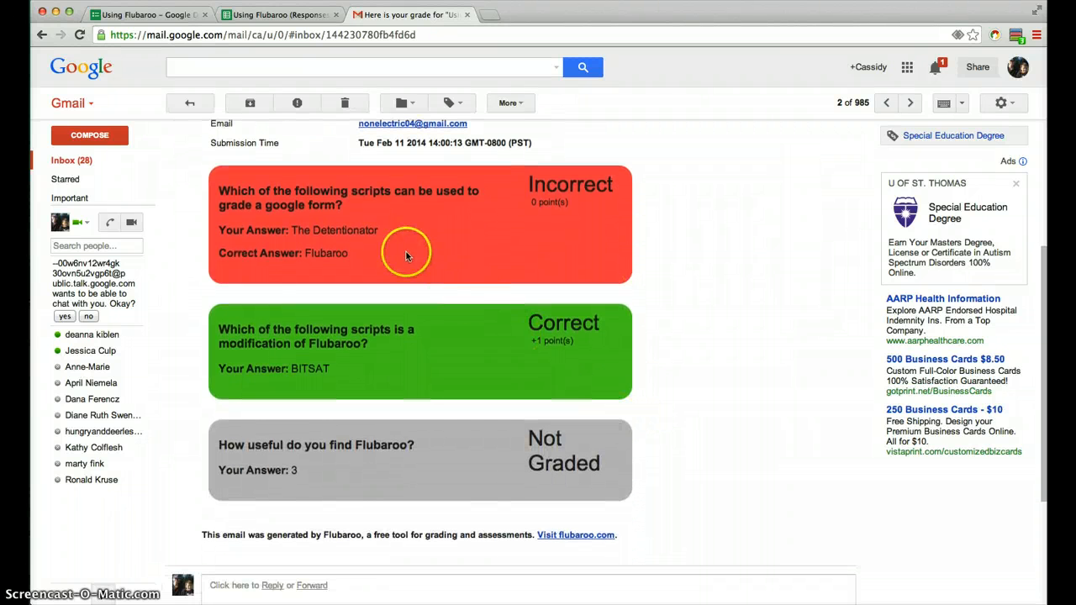
scroll(673, 385, "down", 2)
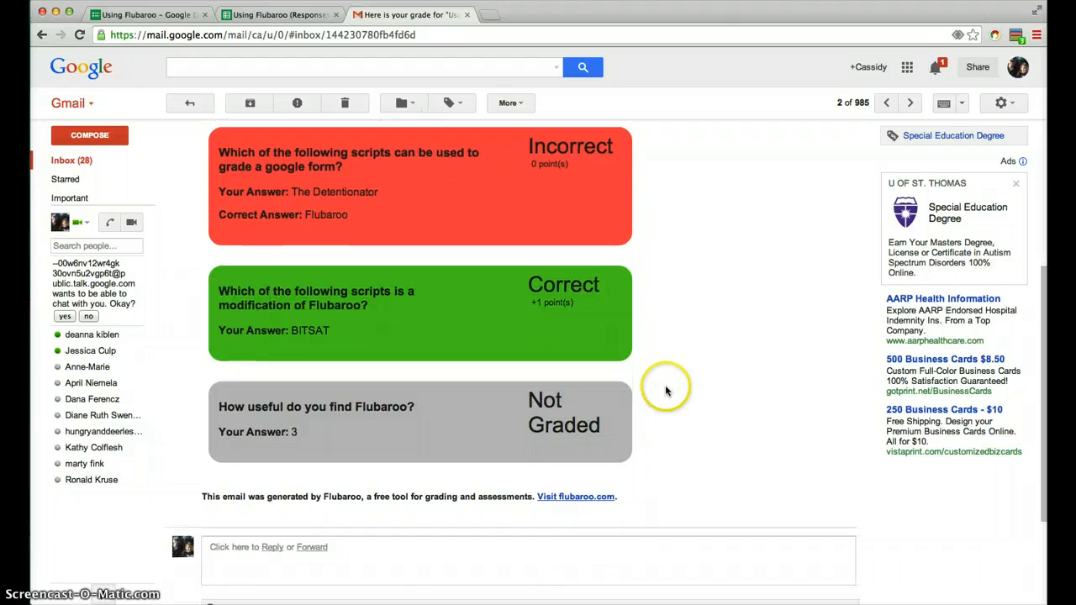
scroll(588, 361, "down", 1)
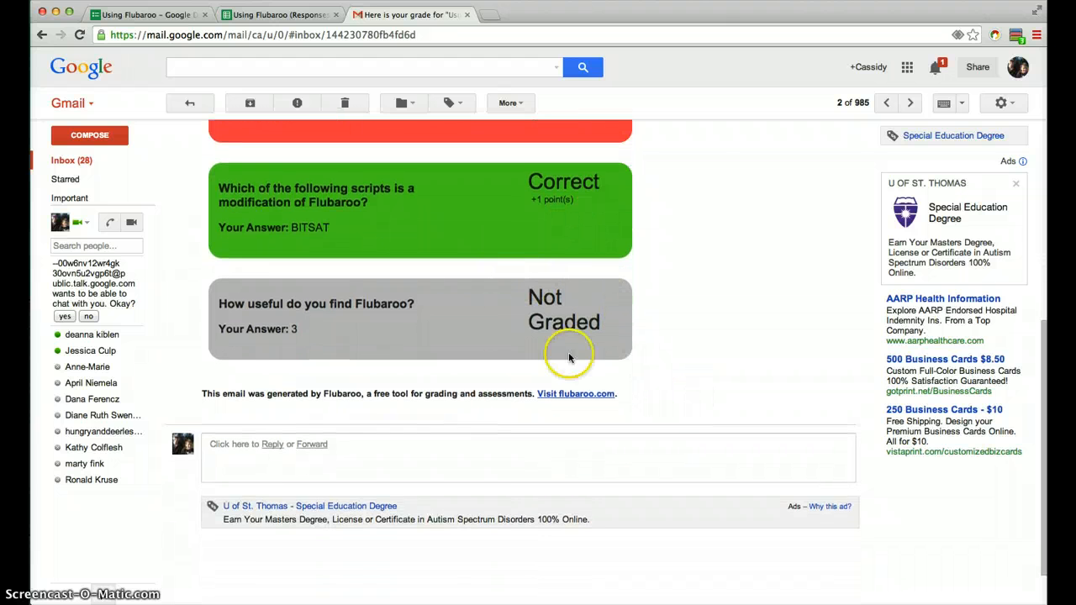
scroll(670, 357, "up", 7)
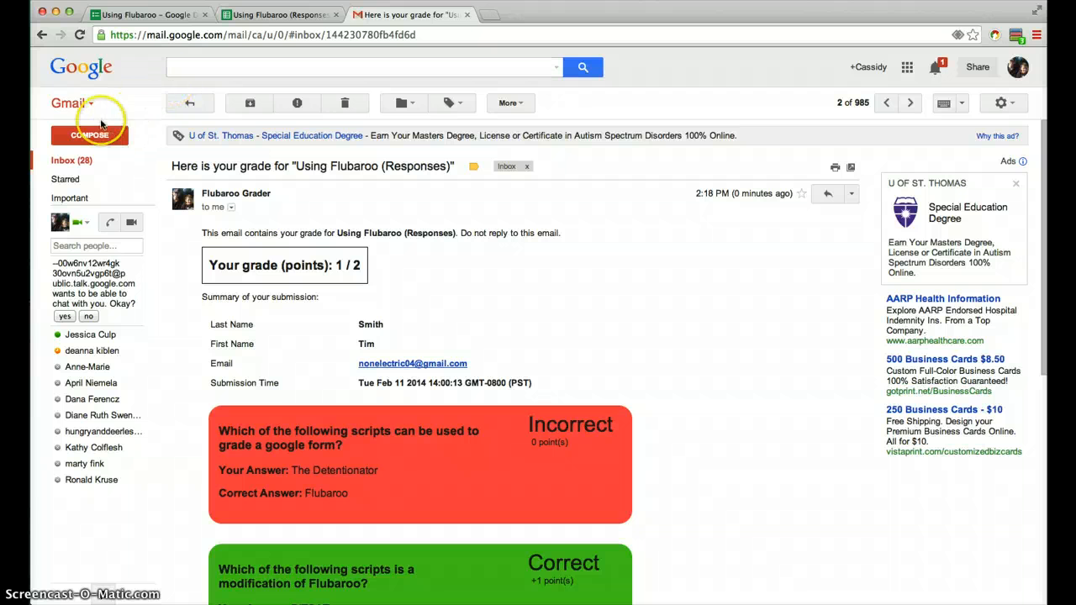
Step: Read the "Record of grades emailed for: Using Flubaroo (Responses)" email from the inbox, then close Gmail to return to the Grades sheet
left_click(69, 162)
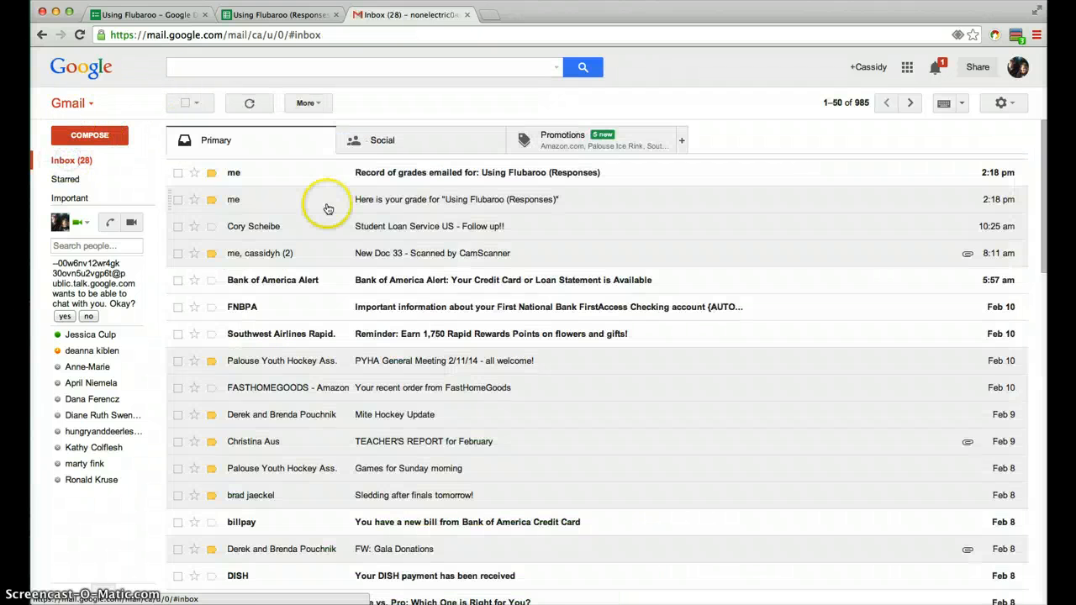
left_click(425, 175)
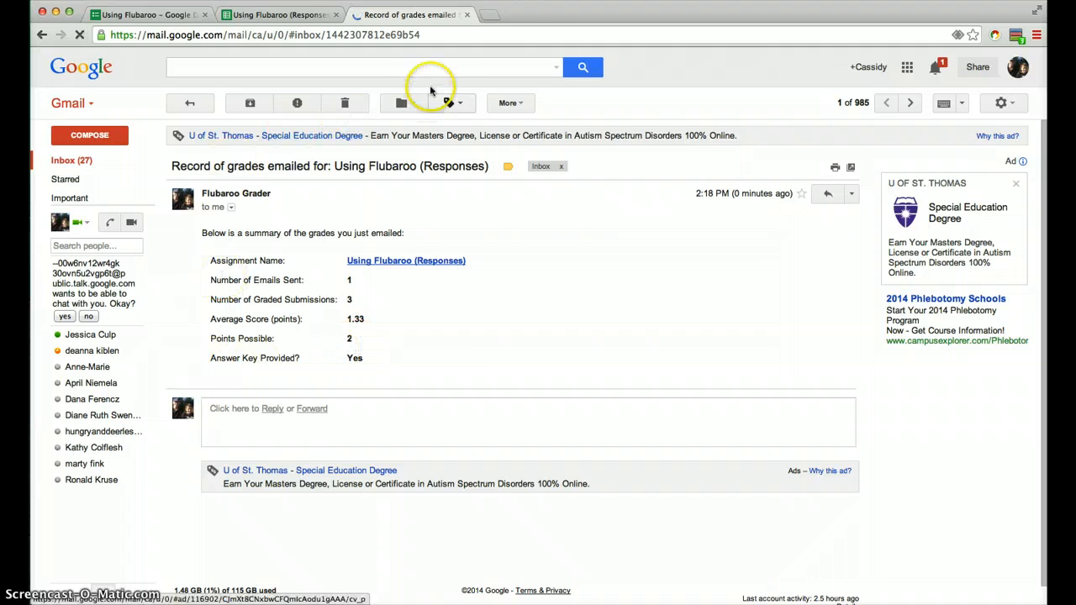
left_click(468, 15)
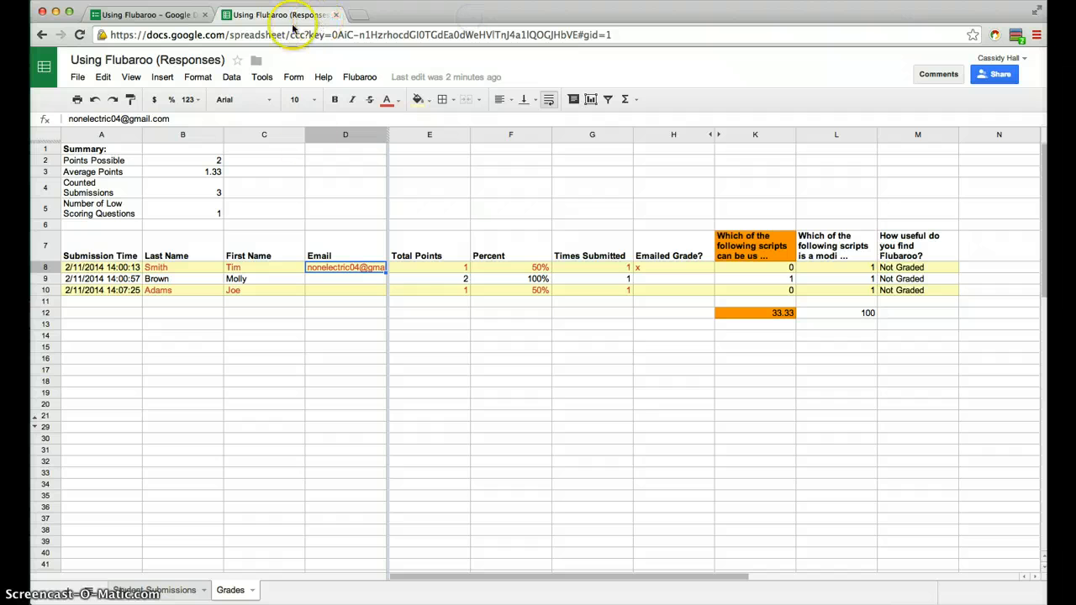